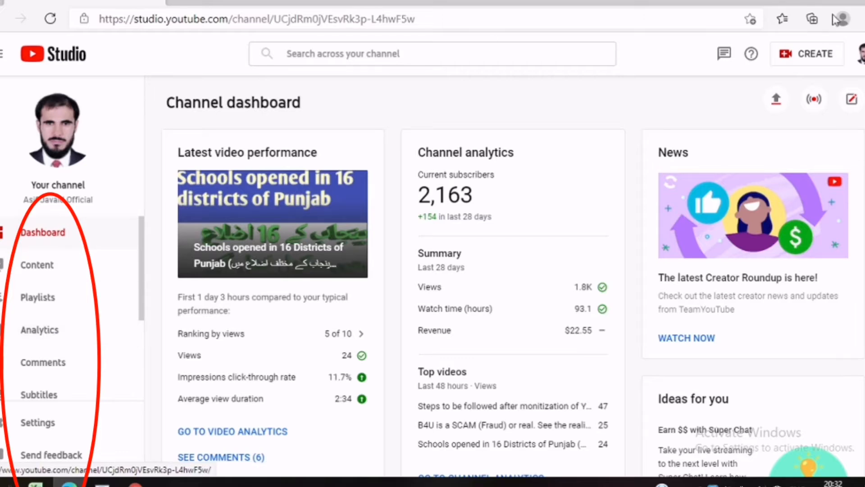
# - Look through the channel dashboard cards, from latest video performance and channel analytics down to recent subscribers and Studio news
pyautogui.scroll(-2, 514, 279)
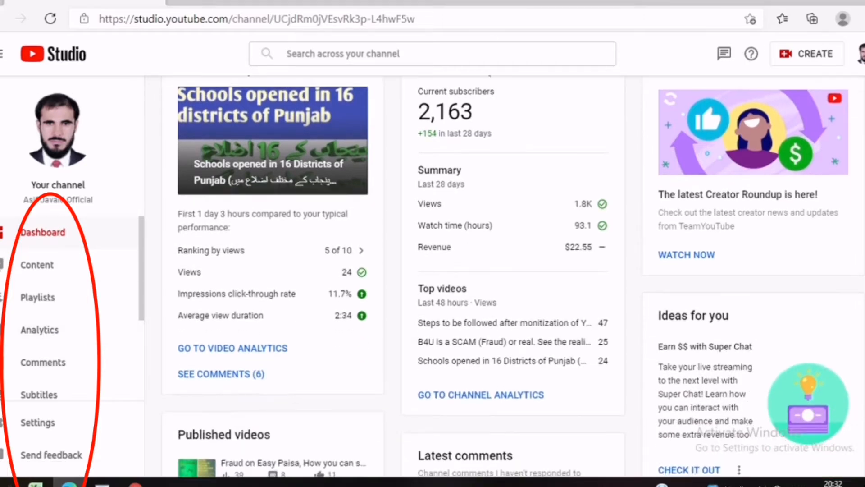
pyautogui.scroll(-2, 514, 274)
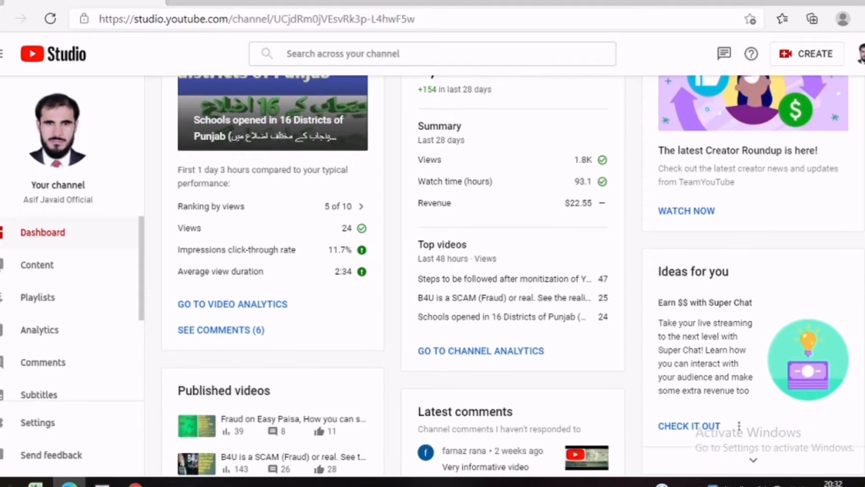
pyautogui.scroll(-4, 514, 275)
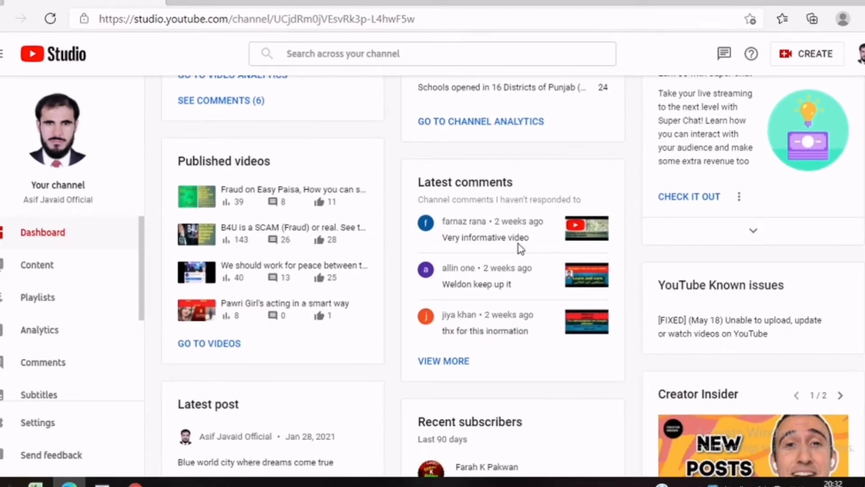
pyautogui.scroll(-9, 516, 248)
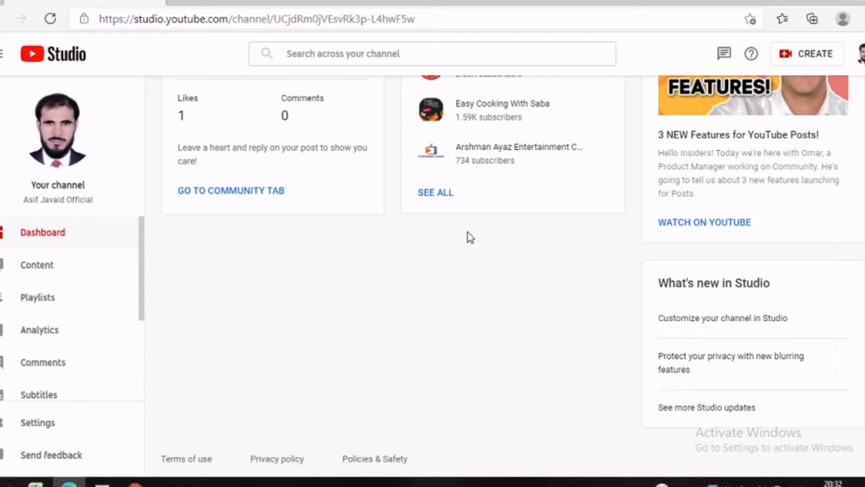
pyautogui.scroll(13, 470, 237)
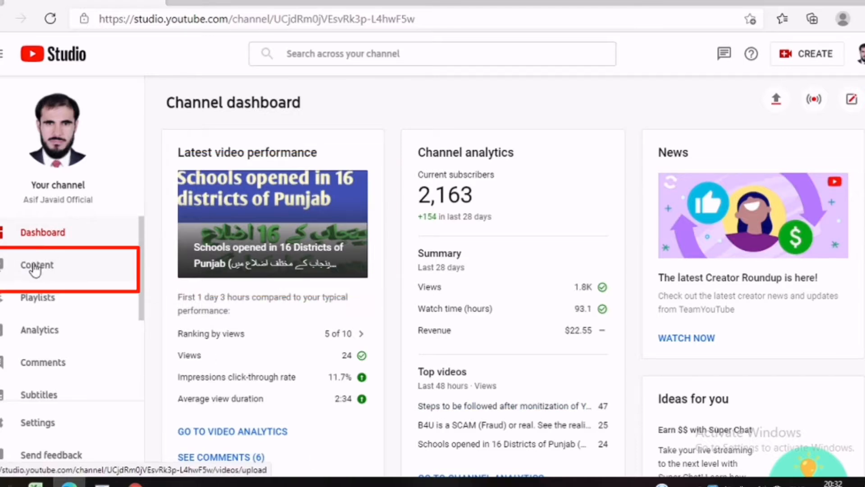
# - Open the channel's uploaded content and examine its visibility, monetization, restrictions, views, comments and likes columns
pyautogui.click(37, 267)
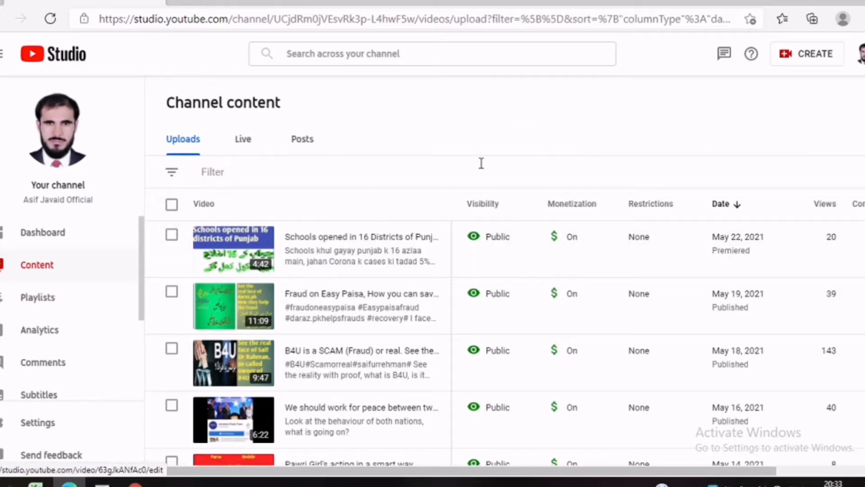
pyautogui.moveTo(475, 202)
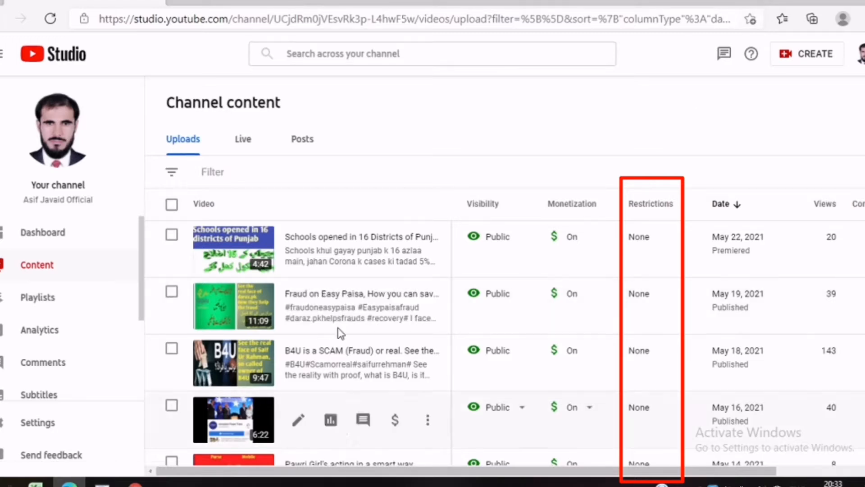
pyautogui.moveTo(567, 223)
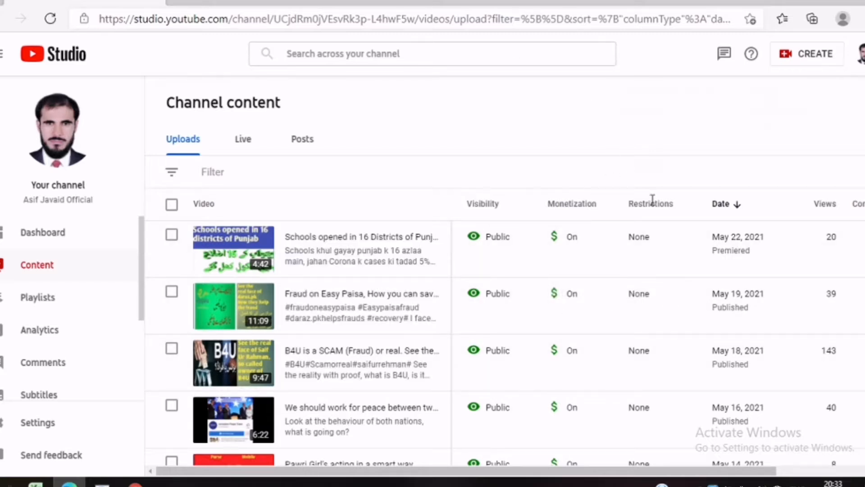
pyautogui.moveTo(651, 207)
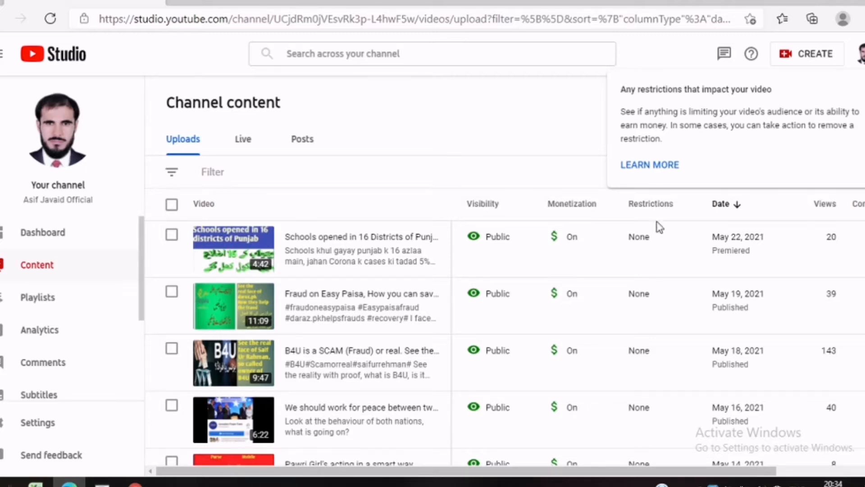
pyautogui.moveTo(661, 472); pyautogui.dragTo(783, 471)
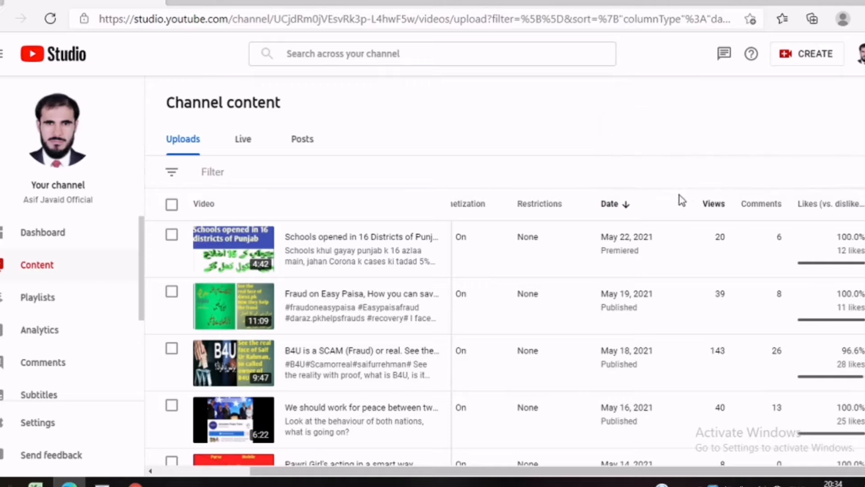
pyautogui.moveTo(722, 210)
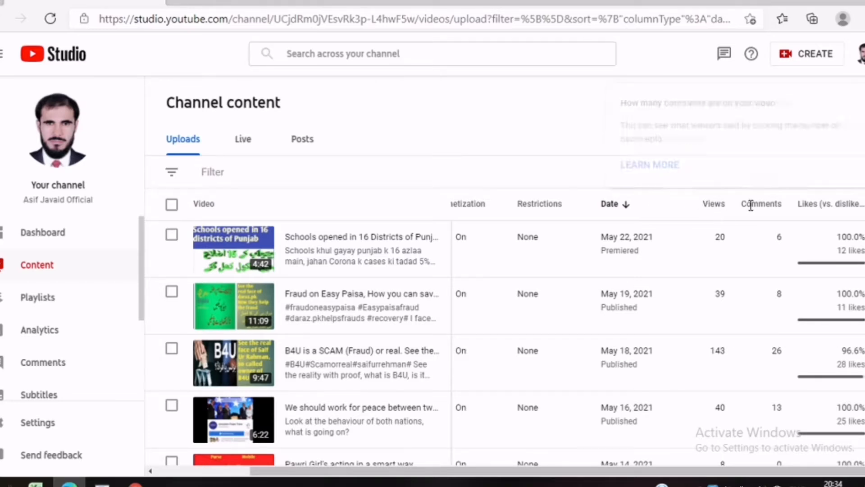
pyautogui.moveTo(819, 203)
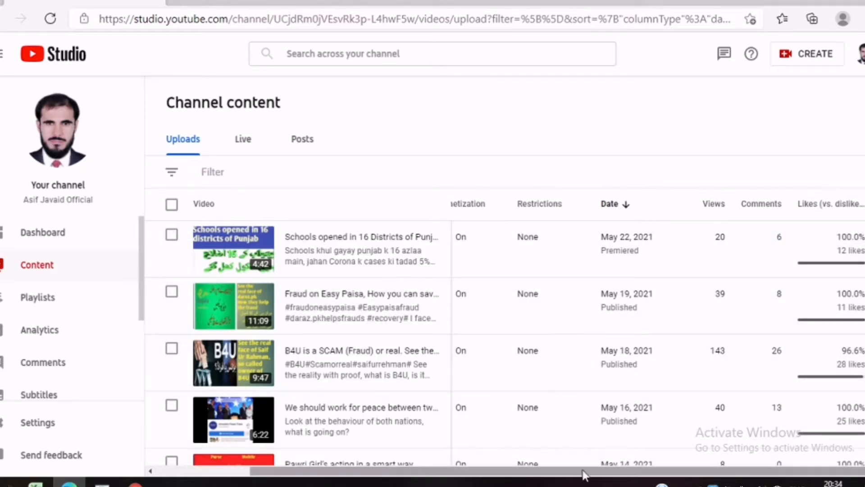
pyautogui.moveTo(585, 474); pyautogui.dragTo(450, 474)
pyautogui.moveTo(323, 308)
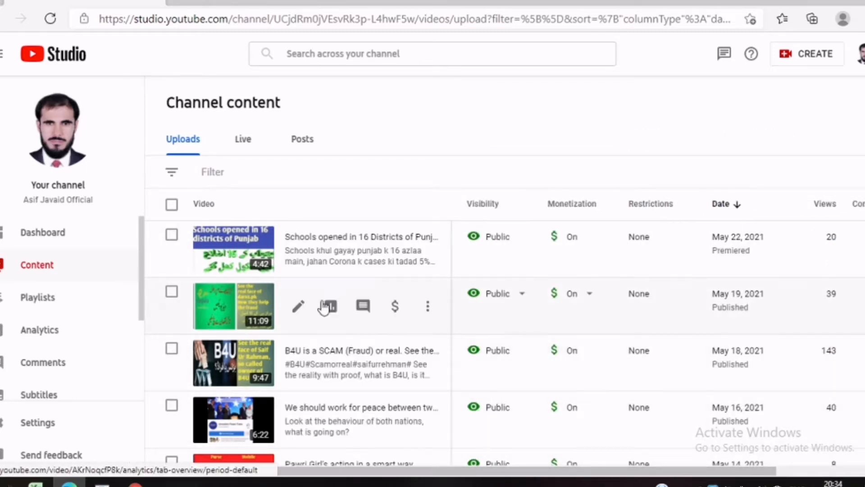
# - View the channel's live stream list and its community posts in the channel content
pyautogui.click(246, 150)
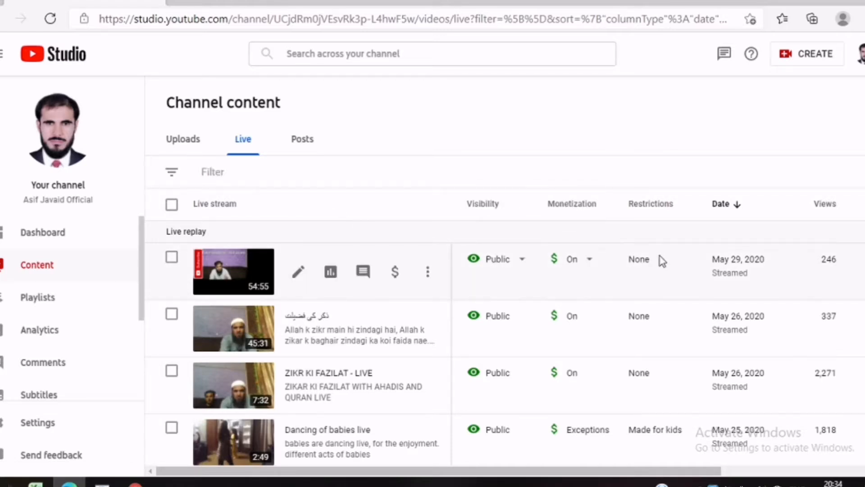
pyautogui.click(303, 141)
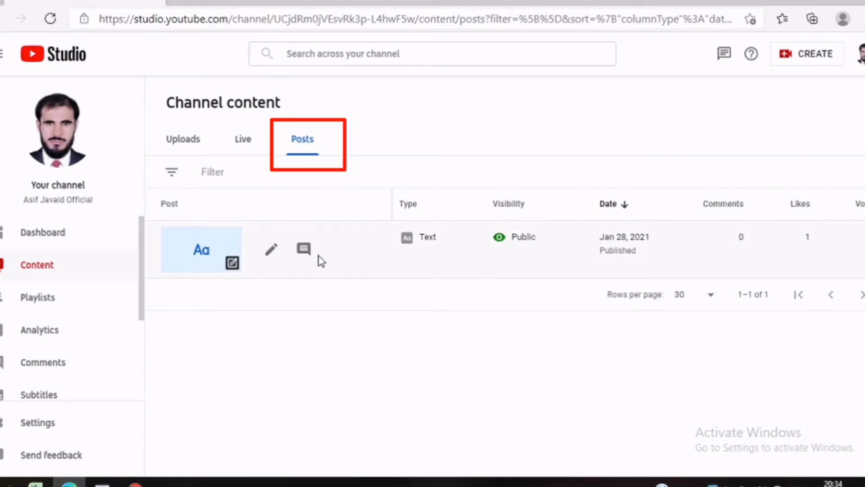
# - Open the channel's playlists and look through the whole list
pyautogui.click(41, 302)
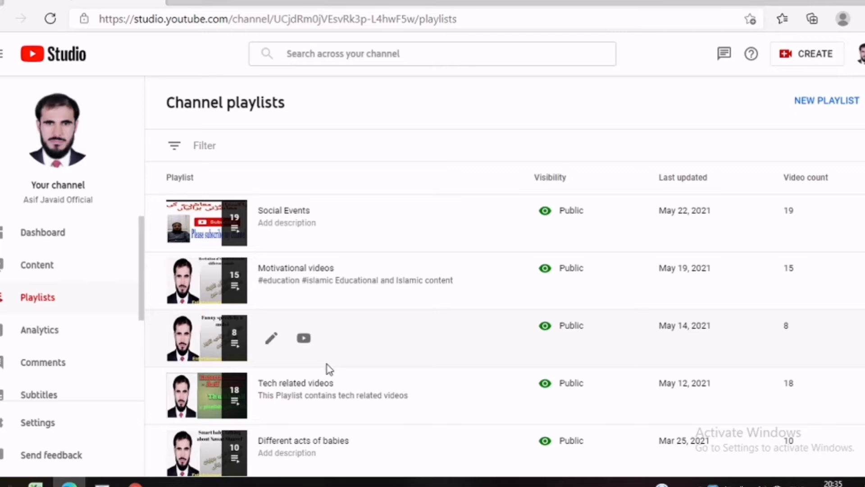
pyautogui.scroll(-5, 327, 369)
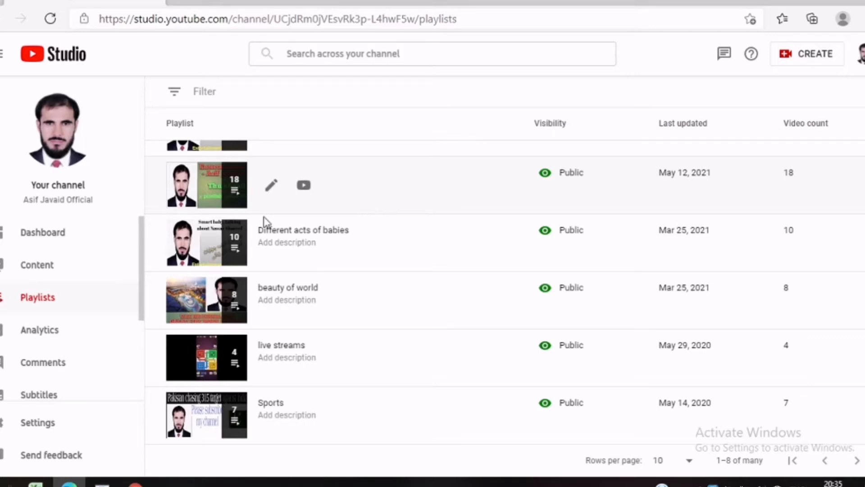
# - Open the channel analytics overview and view the watch time, subscribers and estimated revenue charts for the last 28 days
pyautogui.click(39, 335)
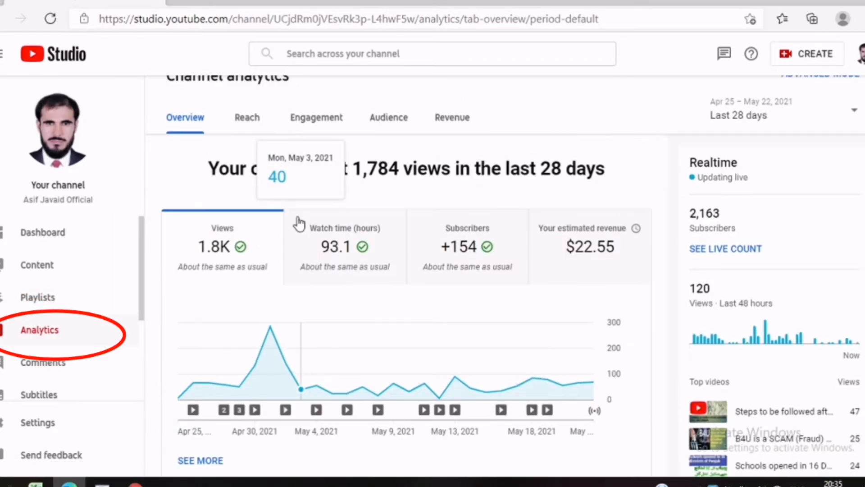
pyautogui.scroll(1, 300, 223)
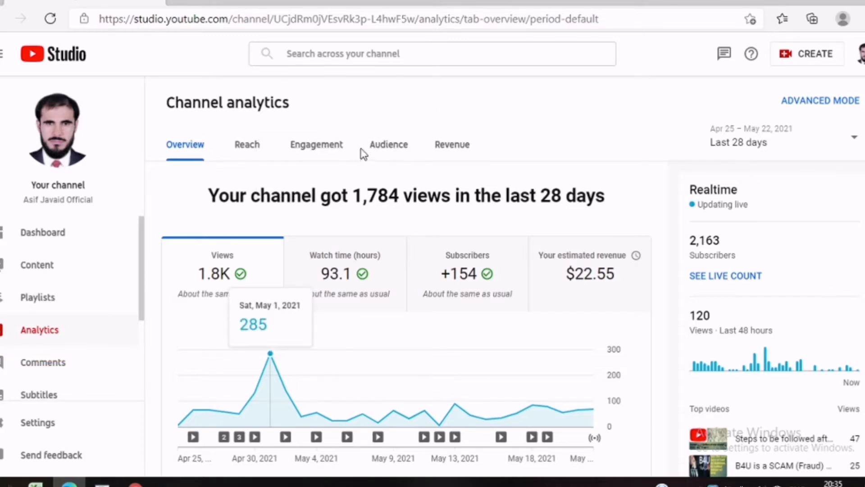
pyautogui.moveTo(220, 272)
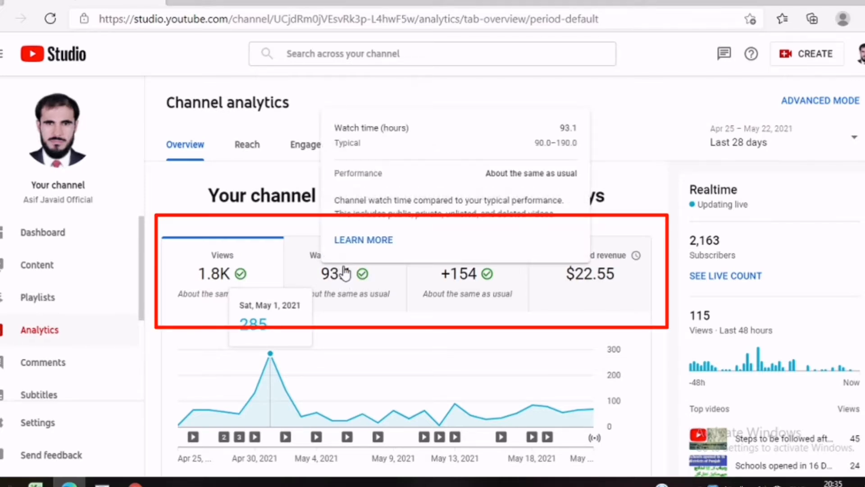
pyautogui.click(351, 283)
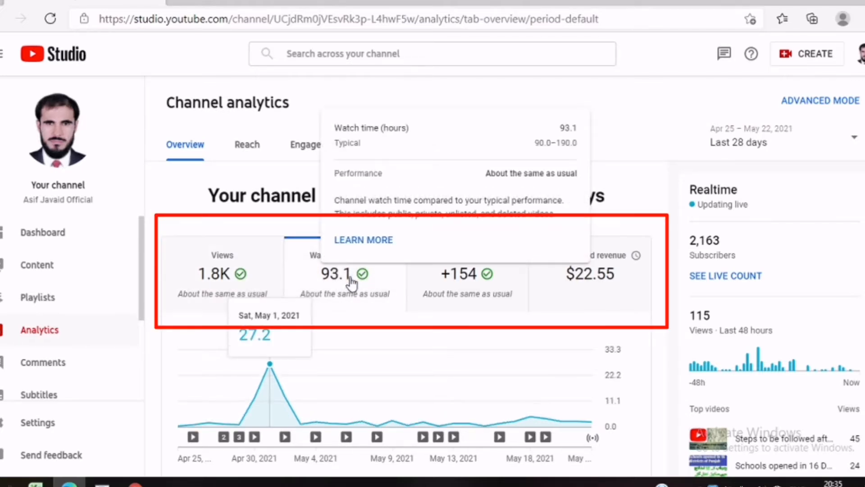
pyautogui.click(472, 283)
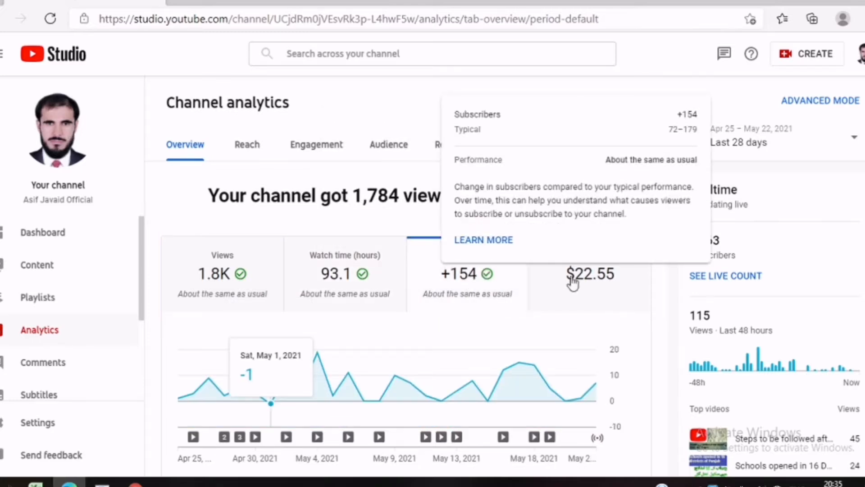
pyautogui.click(594, 277)
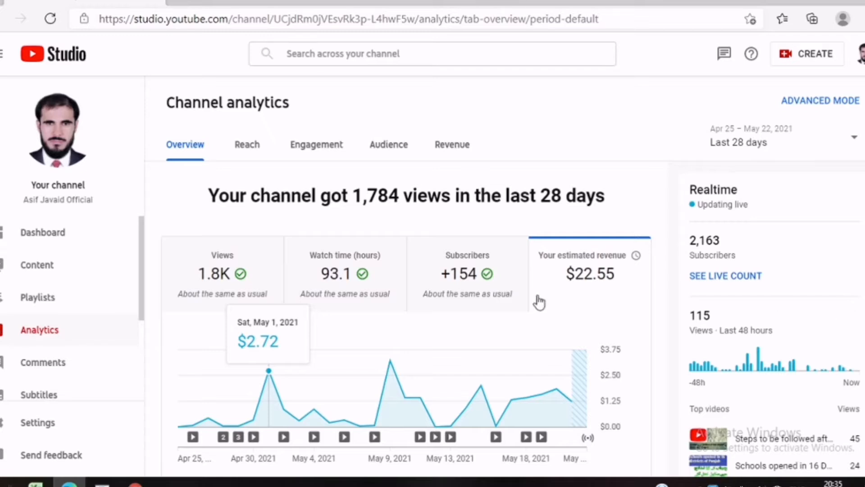
pyautogui.moveTo(572, 404)
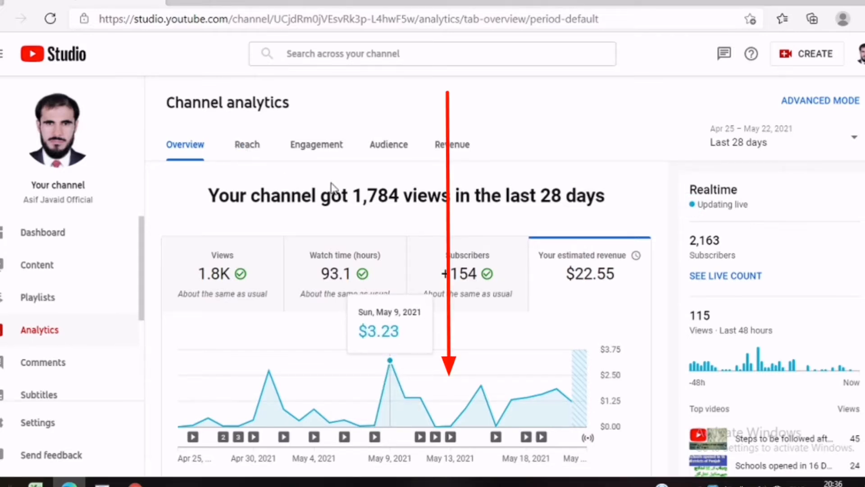
# - Examine the top videos in this period on the analytics overview, including their average view duration and views
pyautogui.scroll(-15, 334, 193)
pyautogui.scroll(12, 628, 182)
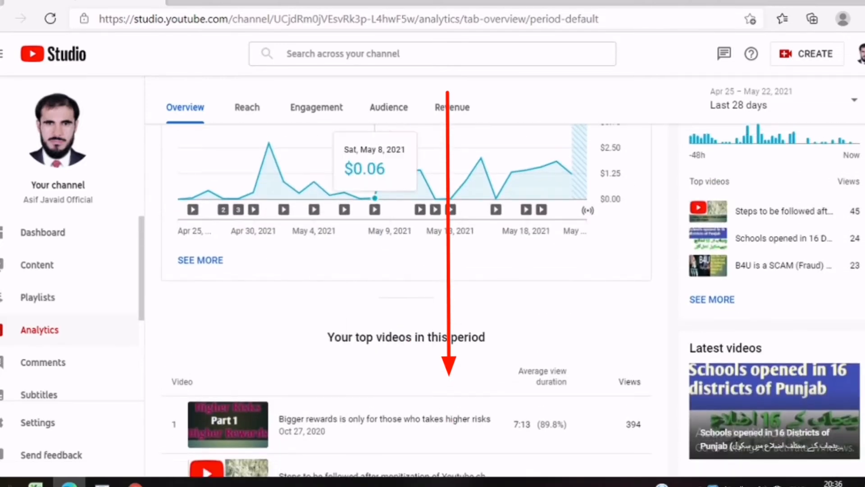
pyautogui.scroll(5, 405, 270)
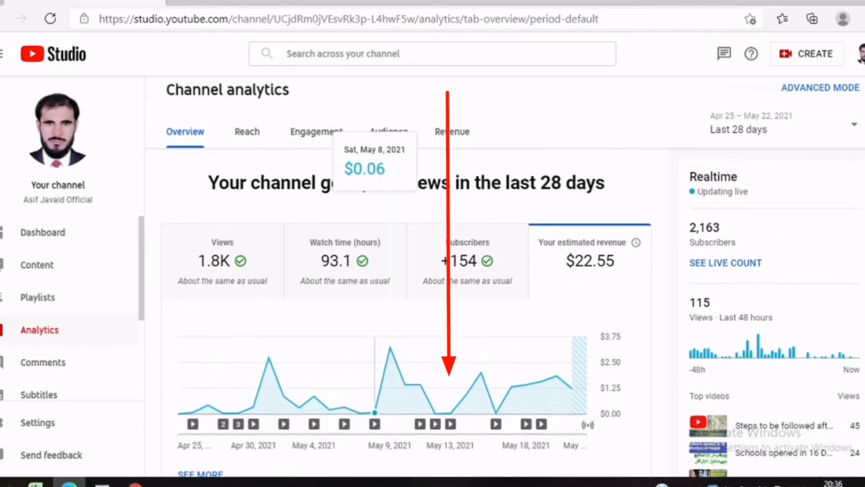
pyautogui.scroll(-3, 405, 270)
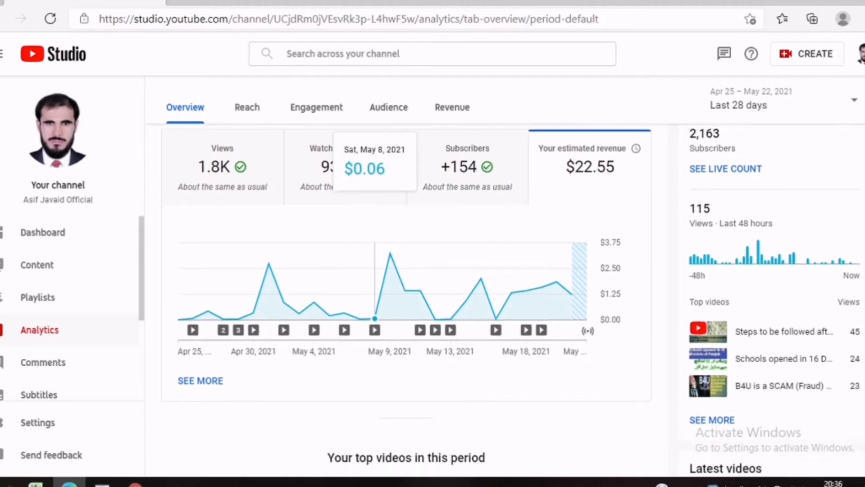
pyautogui.scroll(-2, 405, 270)
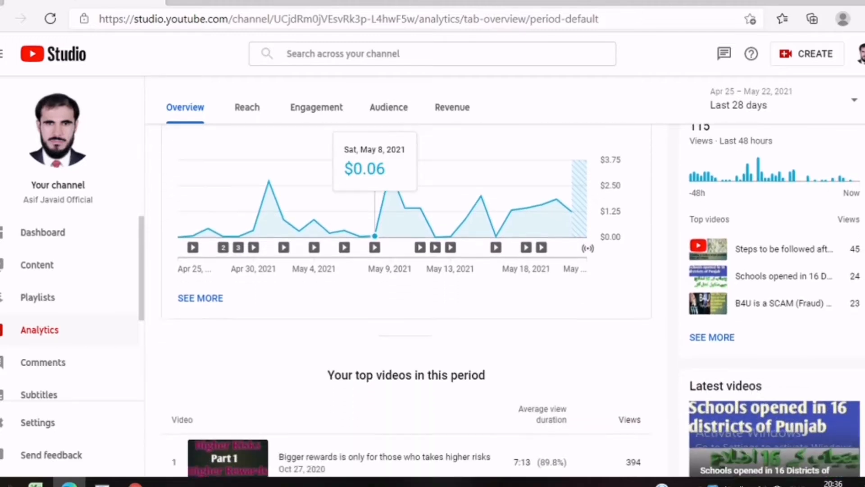
pyautogui.scroll(-1, 406, 270)
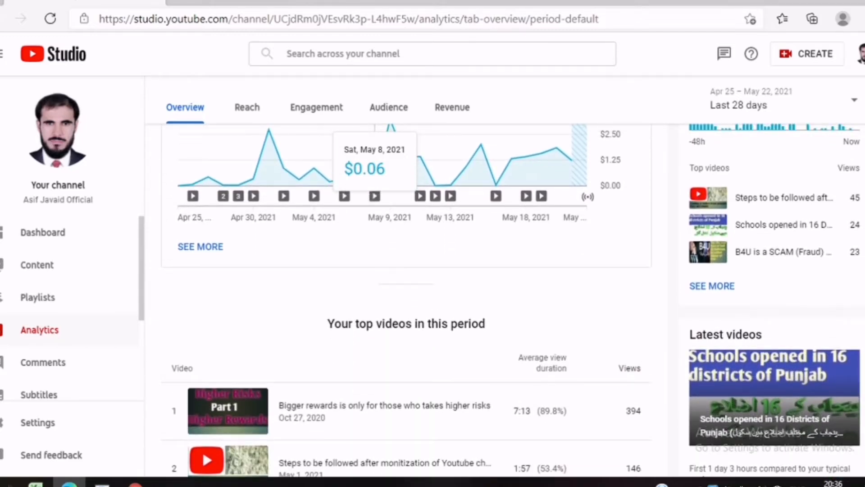
pyautogui.scroll(-4, 406, 270)
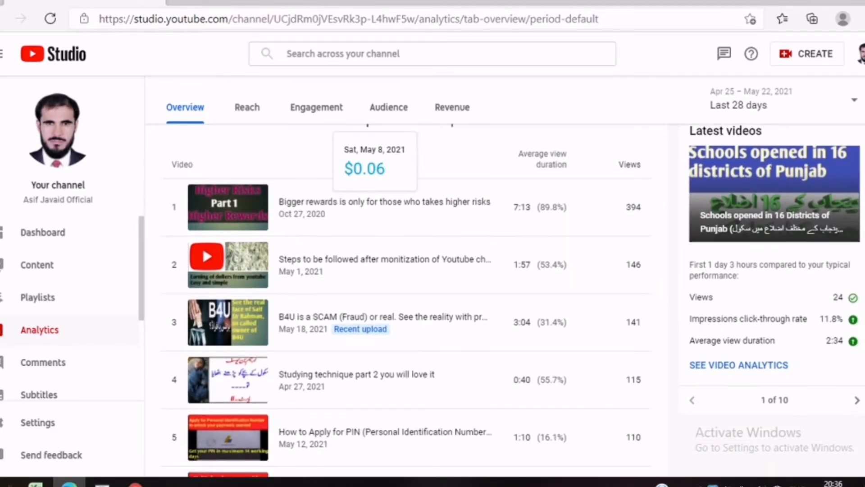
pyautogui.scroll(-2, 405, 297)
pyautogui.scroll(3, 406, 297)
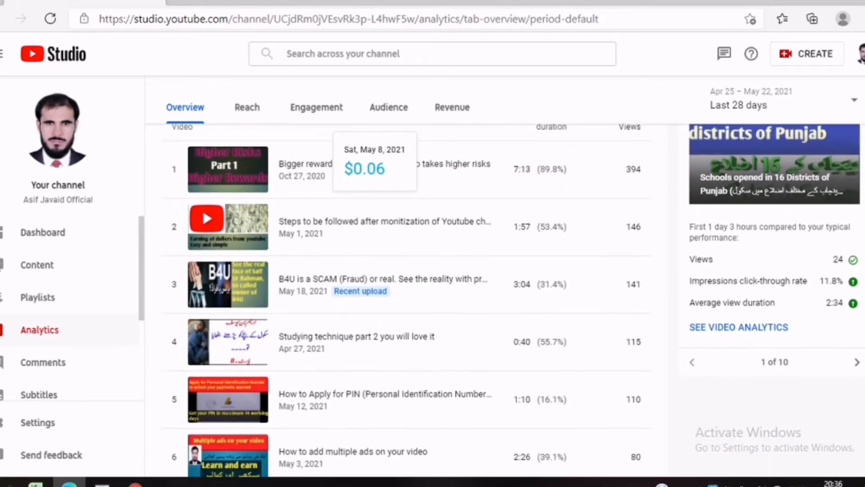
pyautogui.scroll(1, 513, 300)
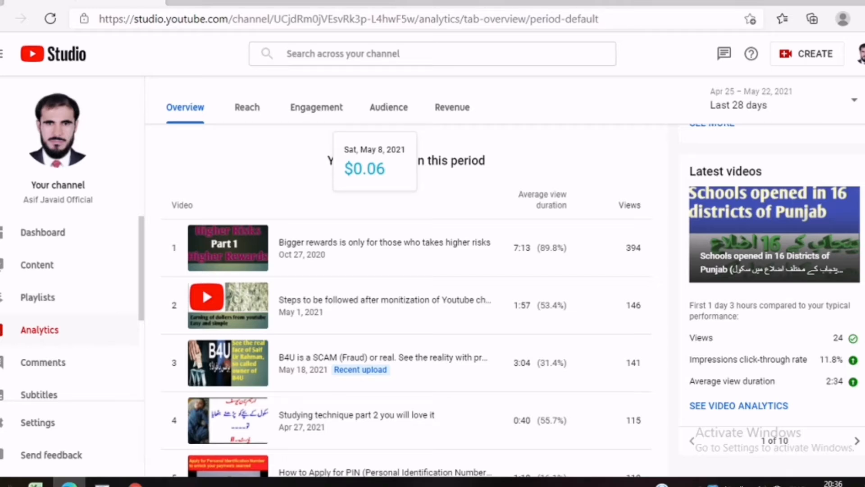
pyautogui.scroll(-2, 405, 297)
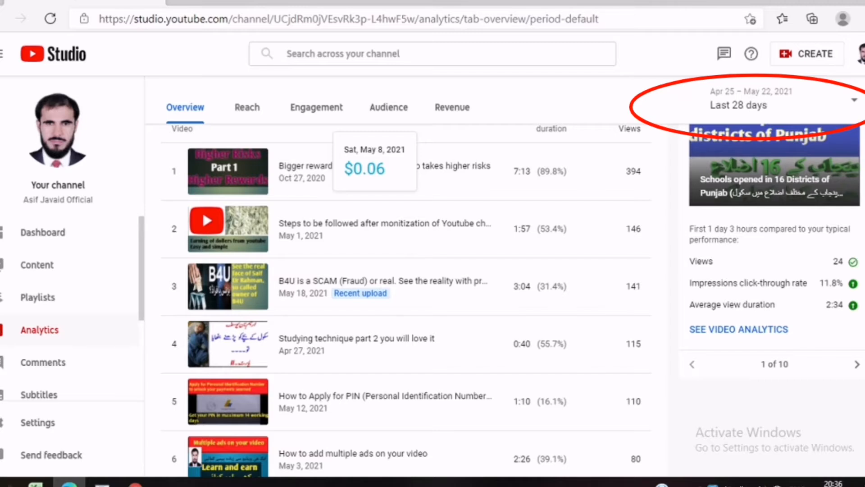
pyautogui.scroll(-2, 405, 297)
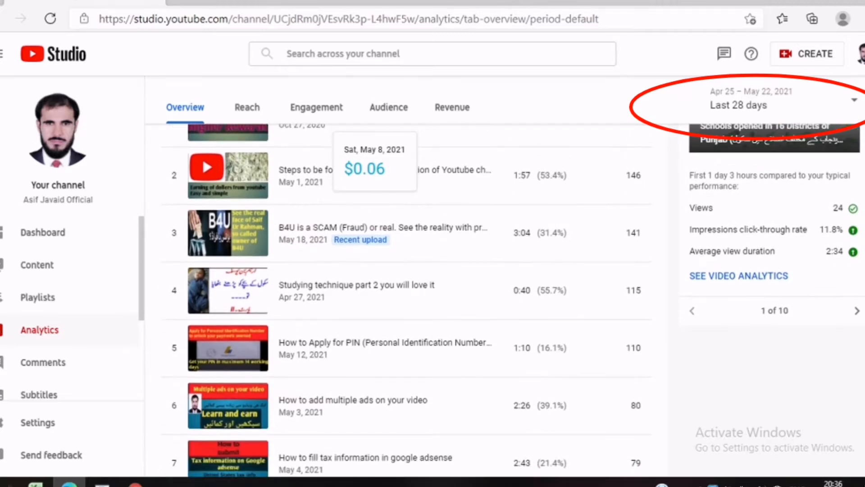
pyautogui.scroll(-2, 406, 298)
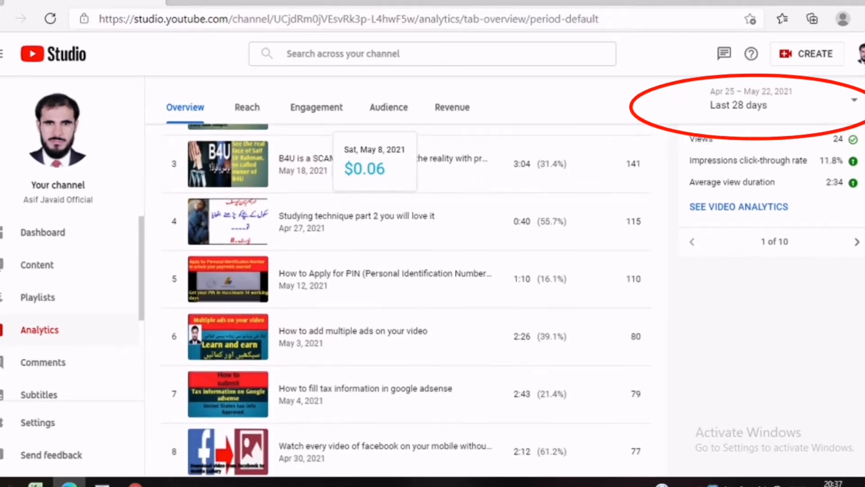
# - Open the detailed report behind the top videos list on the analytics overview
pyautogui.scroll(-4, 406, 297)
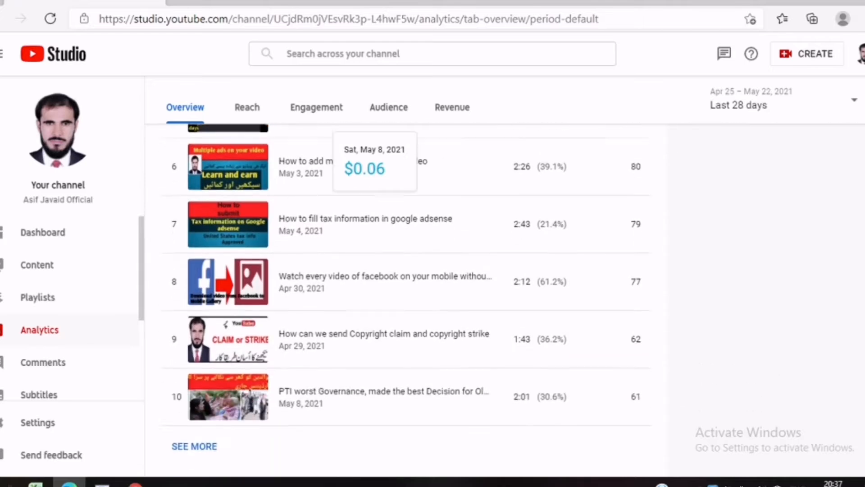
pyautogui.scroll(-1, 405, 297)
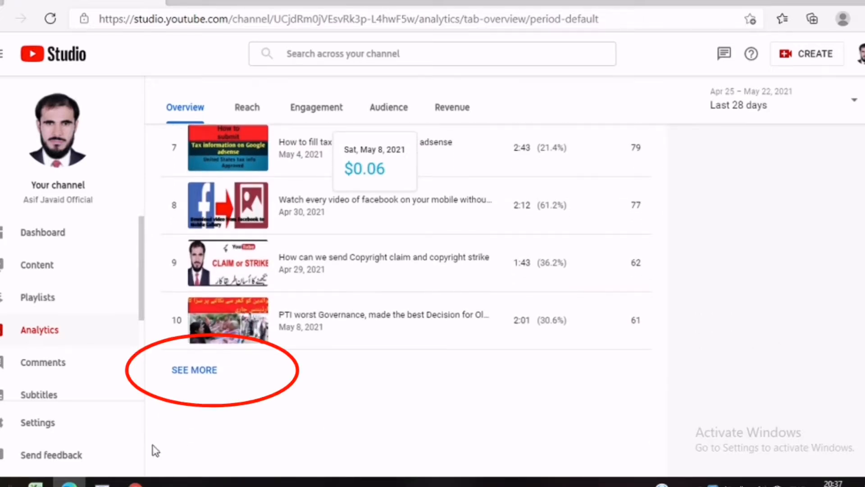
pyautogui.click(187, 375)
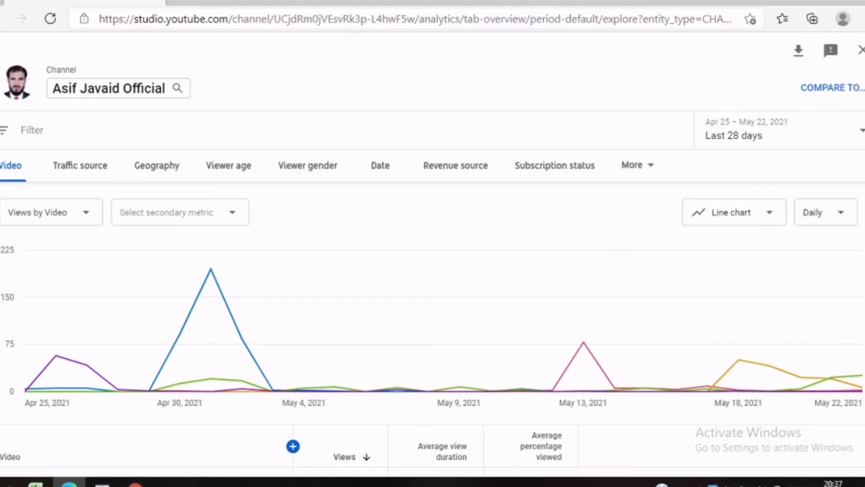
# - Examine the views, average view duration and average percentage viewed of every video in the detailed report
pyautogui.scroll(-4, 433, 315)
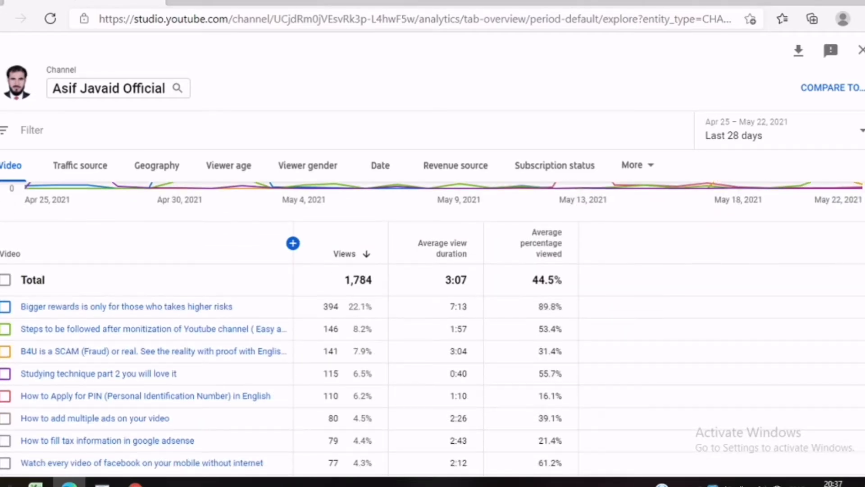
pyautogui.scroll(-1, 433, 316)
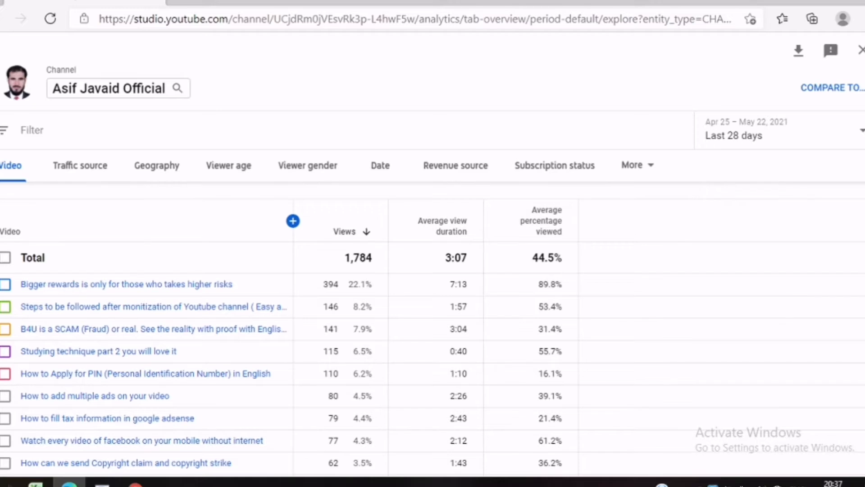
pyautogui.scroll(-3, 433, 333)
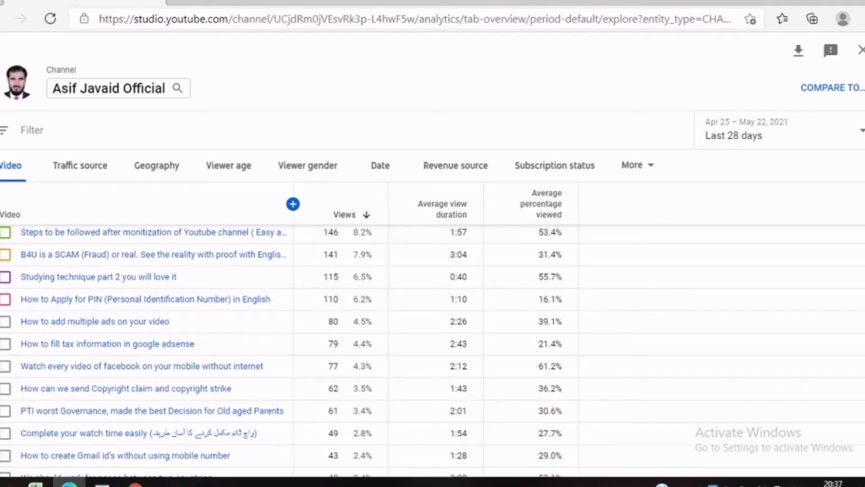
pyautogui.scroll(-13, 279, 352)
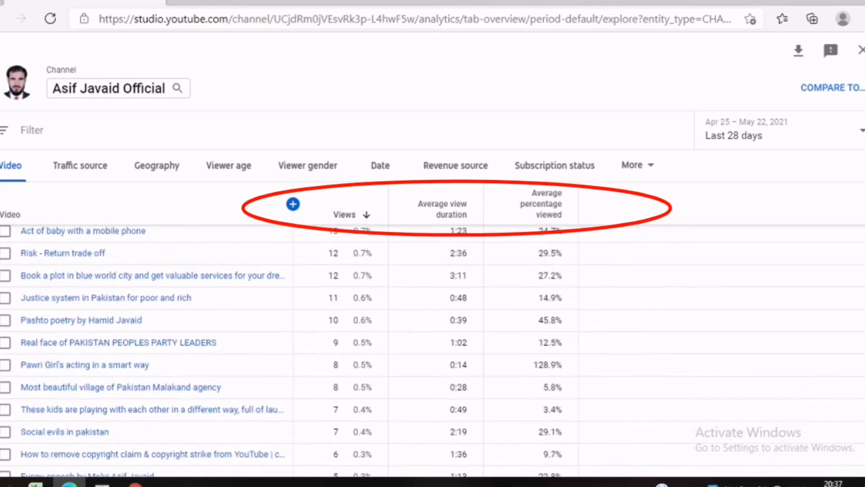
pyautogui.scroll(-10, 279, 352)
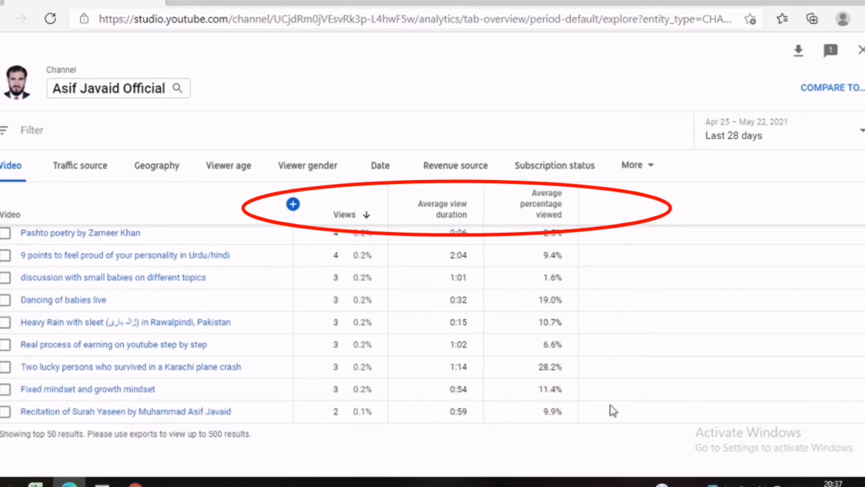
pyautogui.moveTo(277, 400)
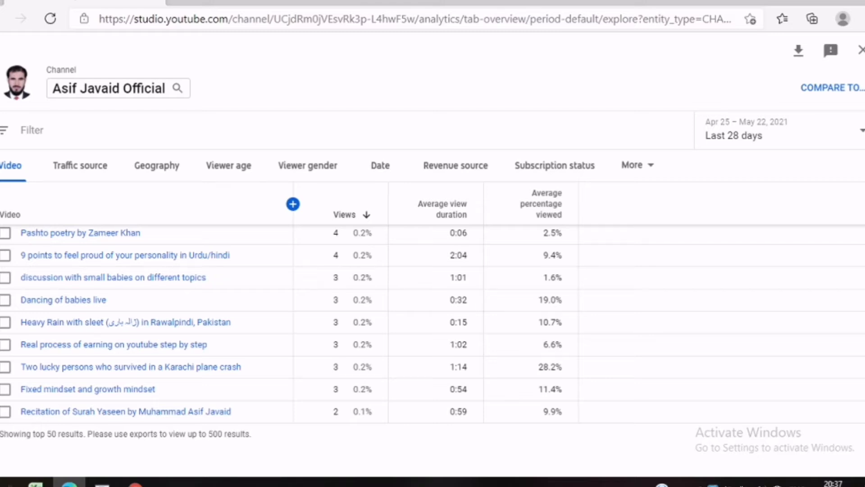
pyautogui.scroll(15, 288, 342)
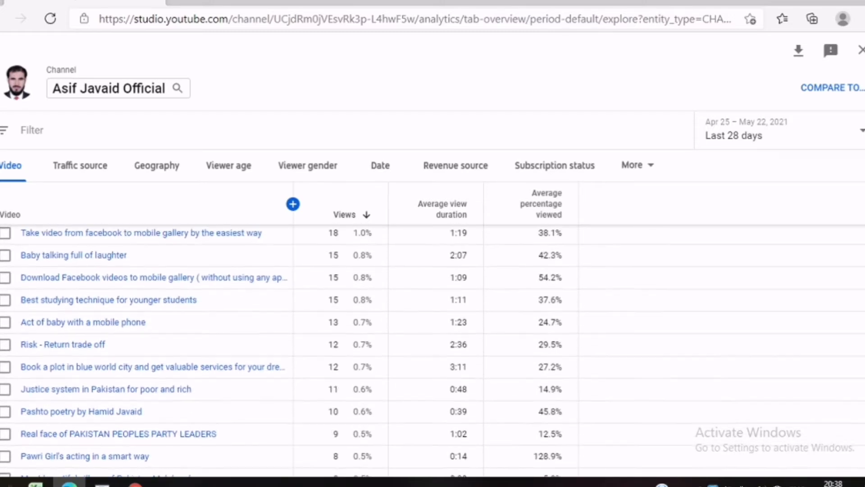
pyautogui.scroll(15, 288, 342)
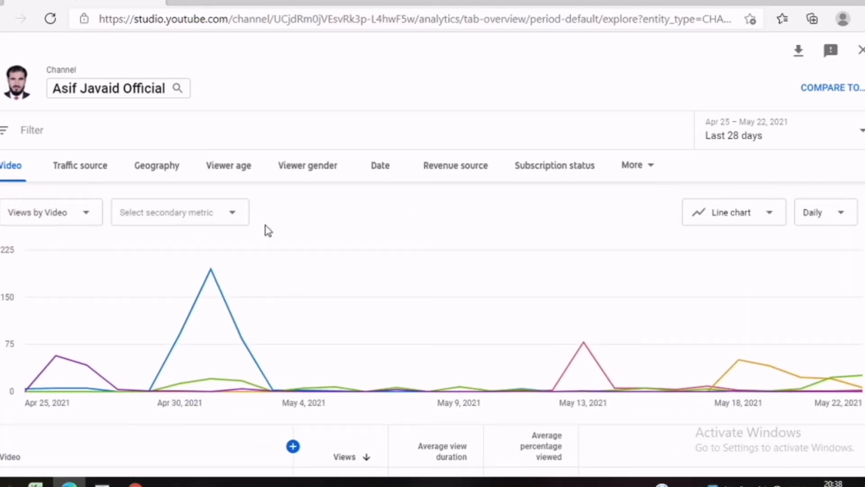
# - Break the report down by traffic source and review each source's views, watch time, average view duration and impressions
pyautogui.click(80, 173)
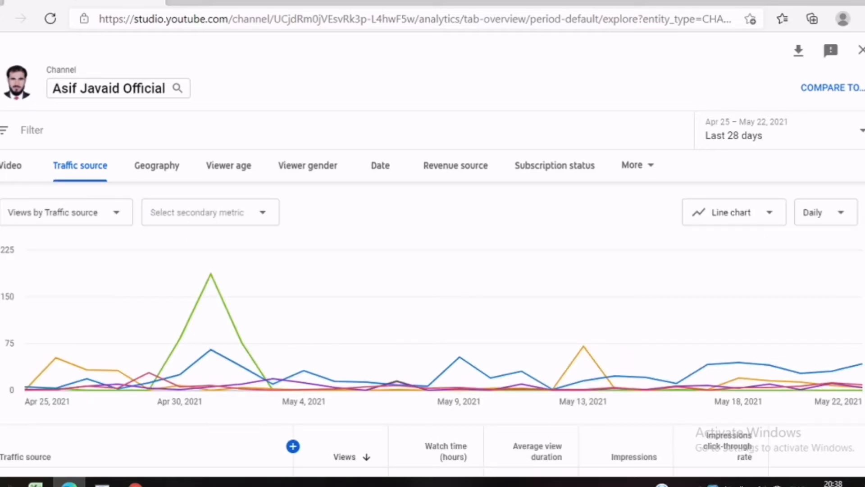
pyautogui.scroll(-5, 432, 329)
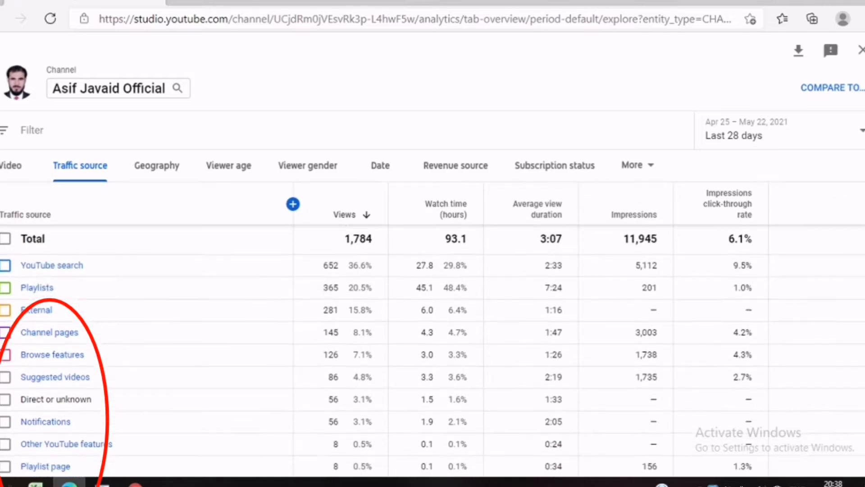
pyautogui.scroll(1, 432, 351)
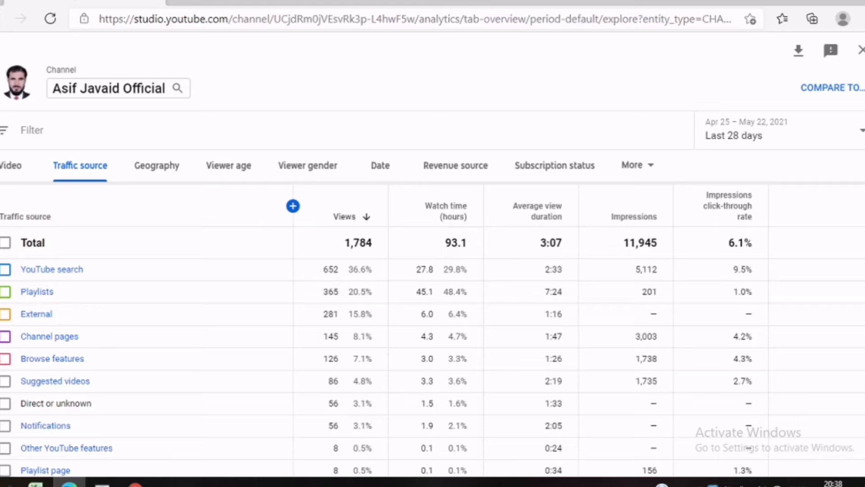
pyautogui.scroll(-1, 433, 351)
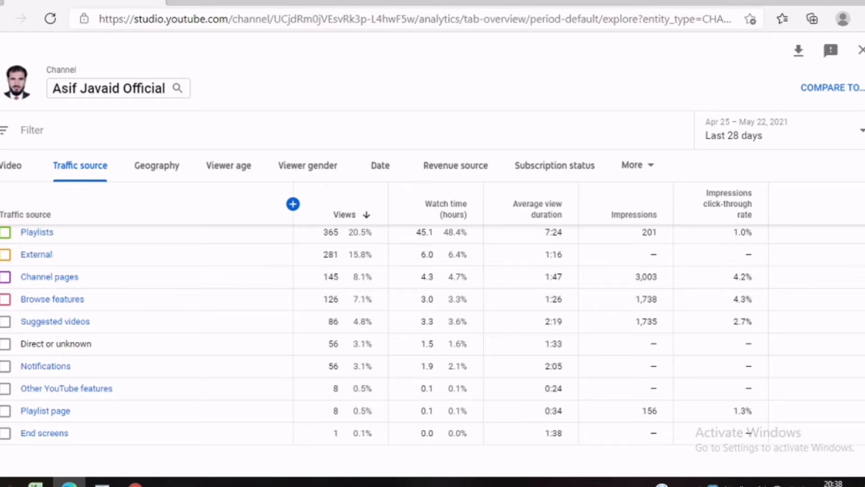
pyautogui.scroll(3, 432, 338)
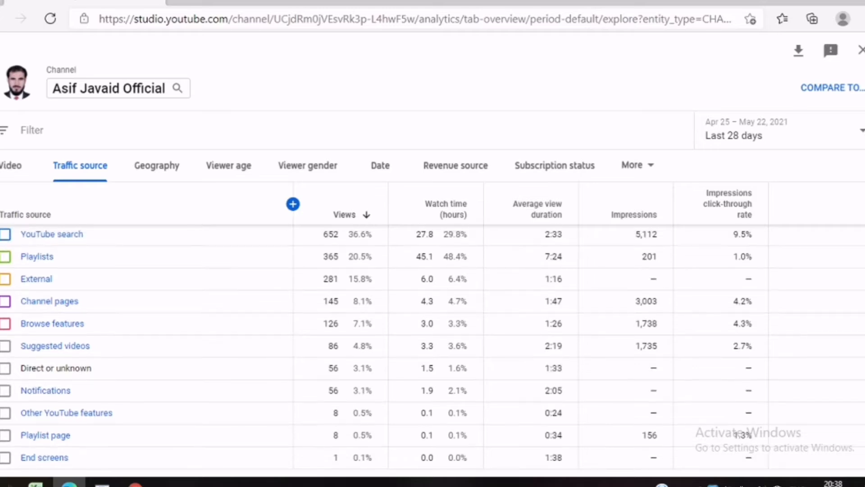
pyautogui.scroll(2, 433, 329)
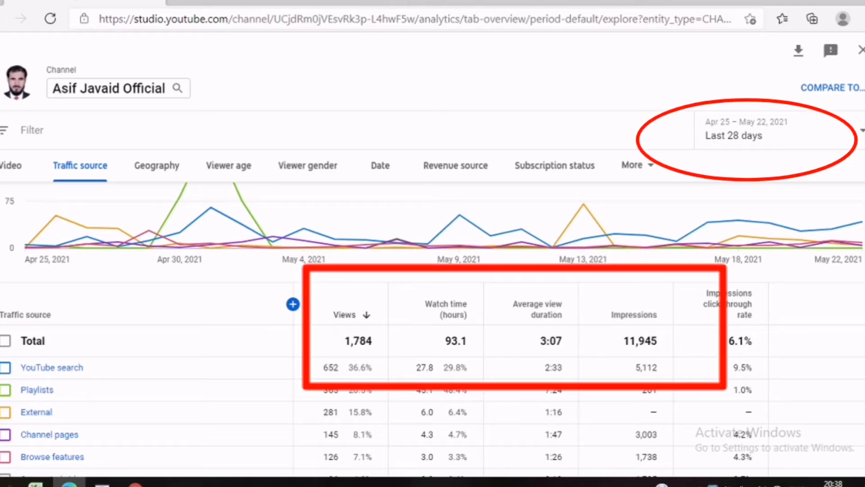
pyautogui.scroll(3, 433, 329)
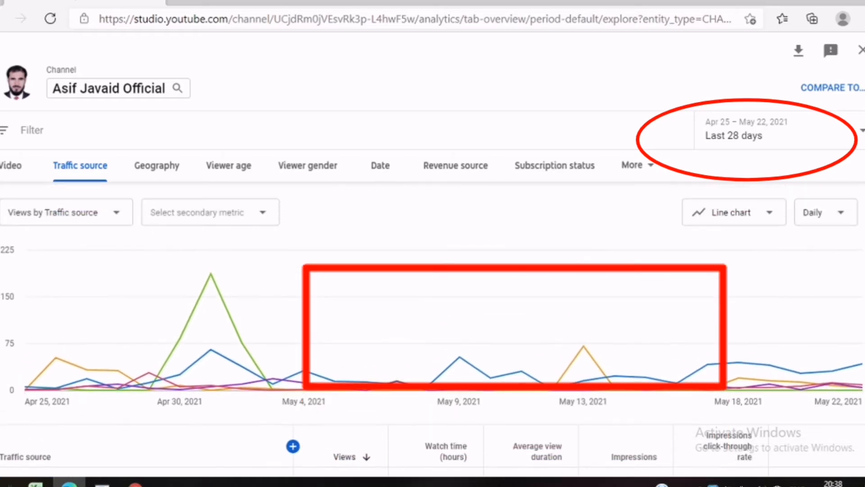
# - Break the report down by geography and view the views and watch time of each country
pyautogui.click(168, 165)
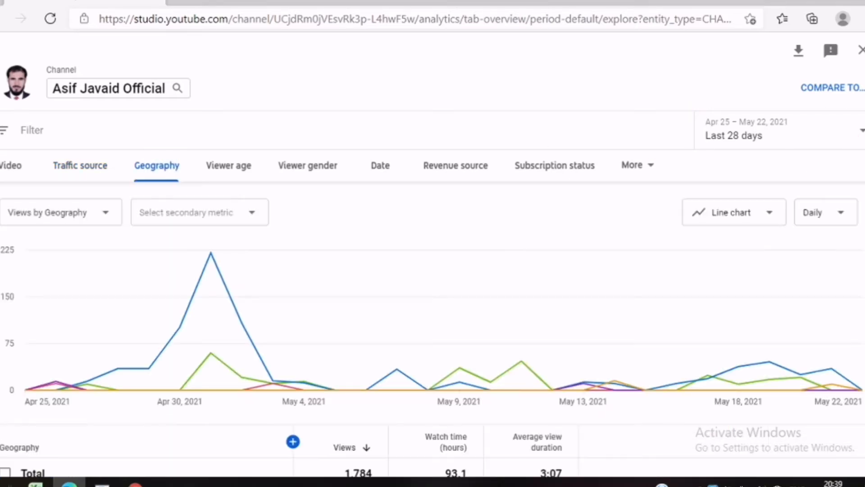
pyautogui.scroll(-5, 432, 325)
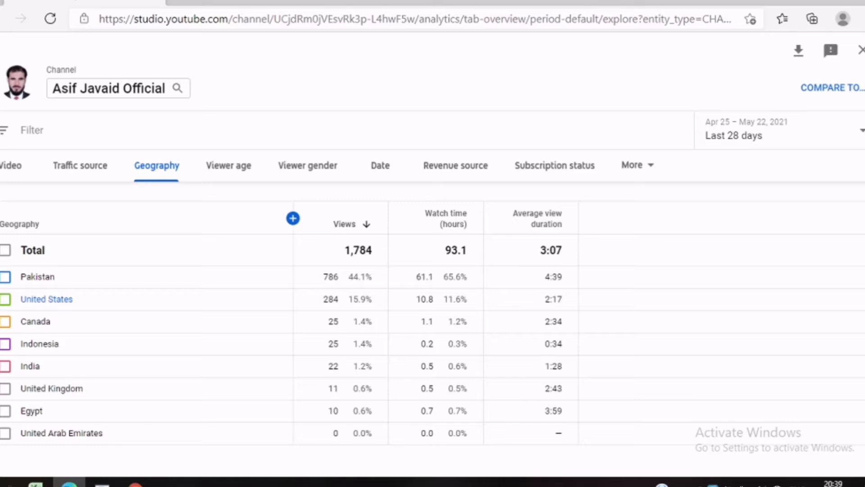
pyautogui.scroll(4, 432, 329)
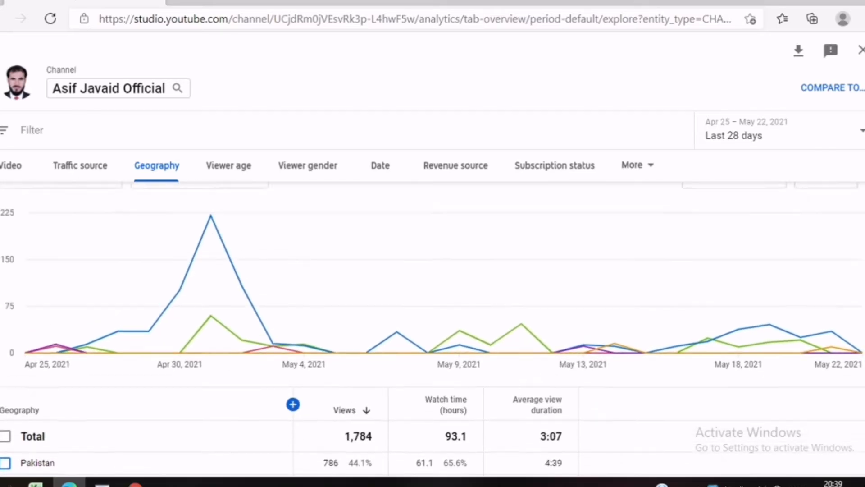
# - View the audience breakdowns by viewer age and viewer gender, including their charts and tables
pyautogui.click(232, 168)
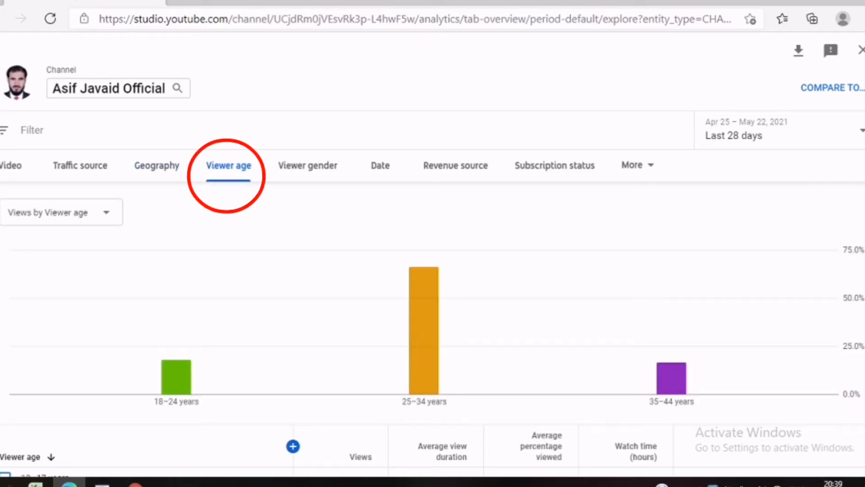
pyautogui.scroll(-3, 432, 331)
pyautogui.scroll(-1, 432, 331)
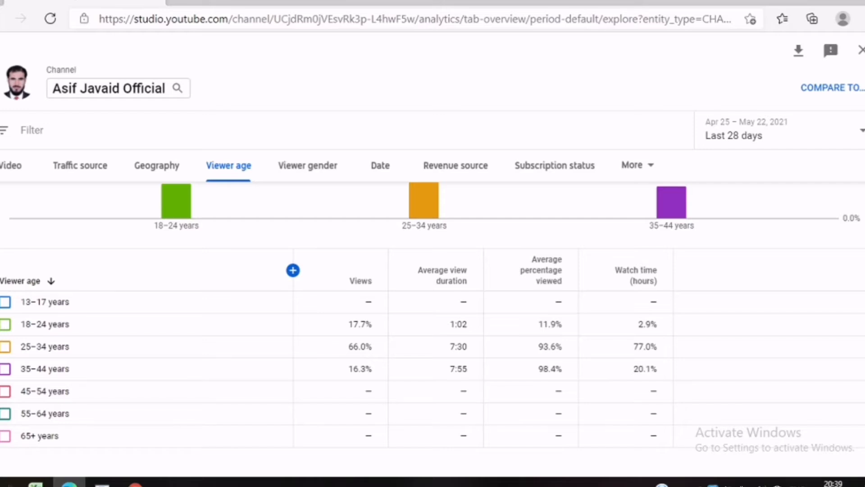
pyautogui.scroll(1, 433, 333)
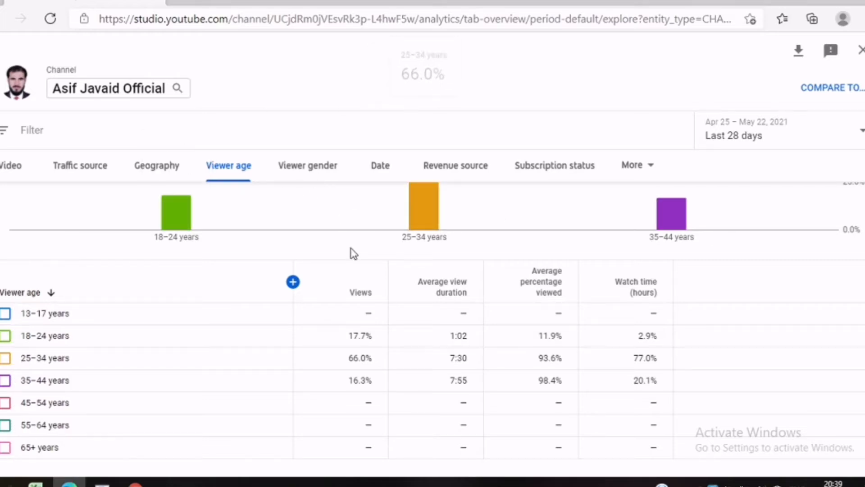
pyautogui.scroll(4, 354, 254)
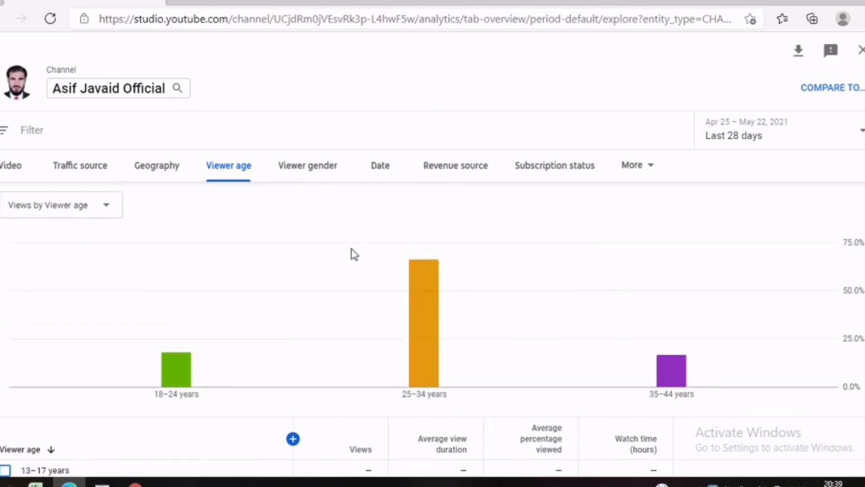
pyautogui.click(316, 170)
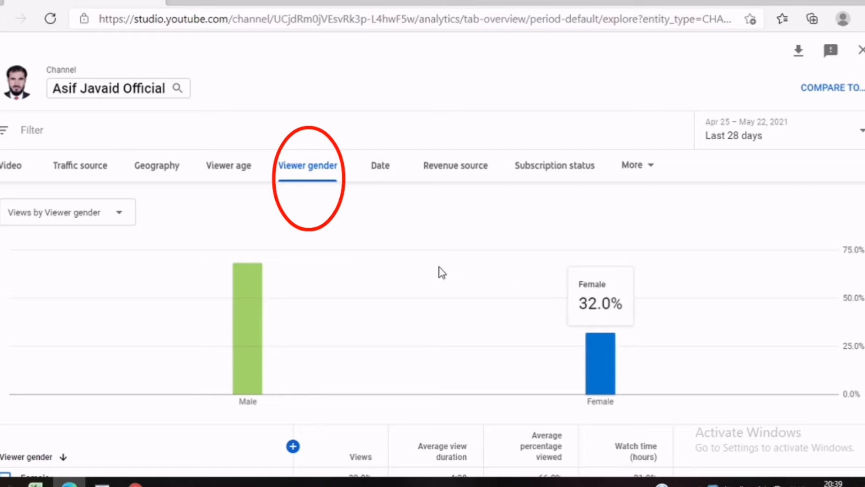
pyautogui.scroll(-2, 432, 281)
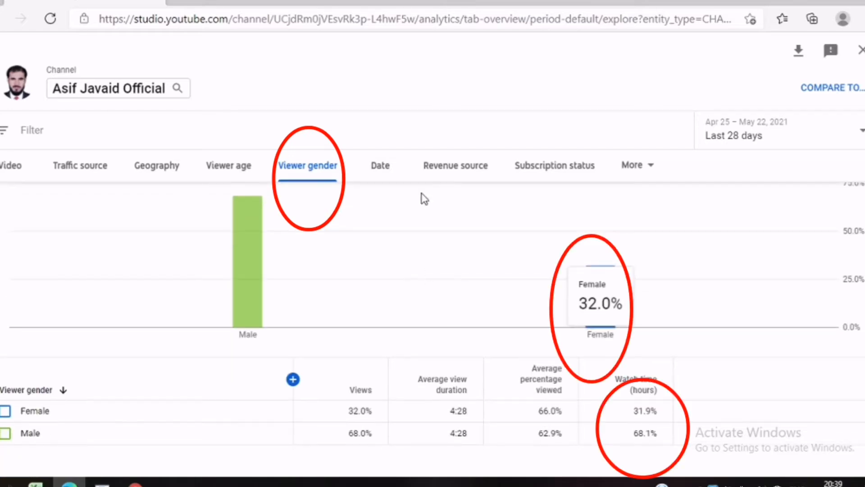
# - Break the report down by date and look through the daily views, watch time, average view duration and estimated revenue
pyautogui.click(380, 167)
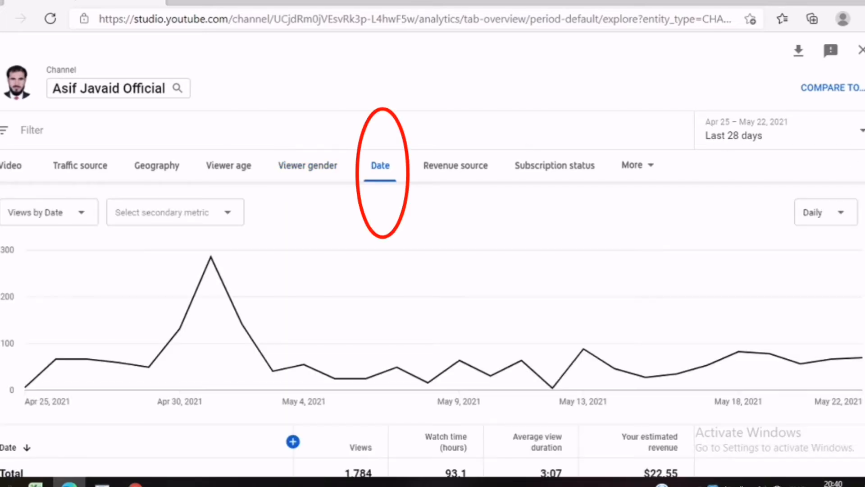
pyautogui.scroll(-1, 432, 329)
pyautogui.scroll(-5, 432, 315)
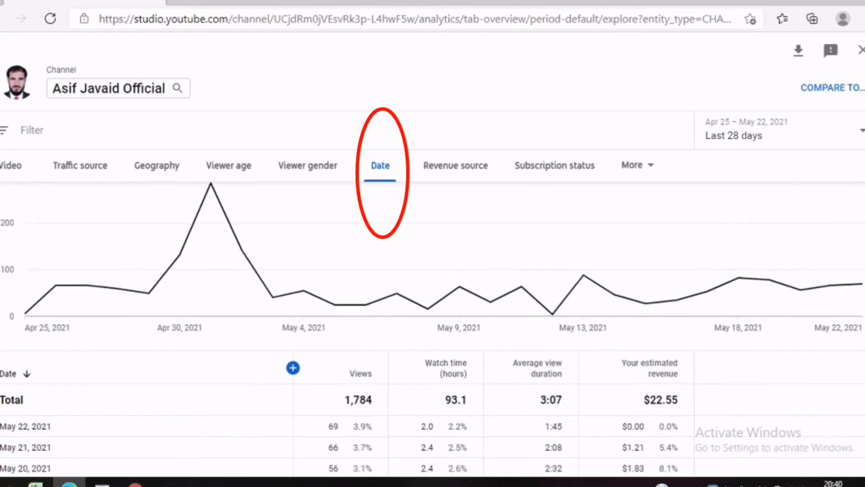
pyautogui.scroll(1, 432, 346)
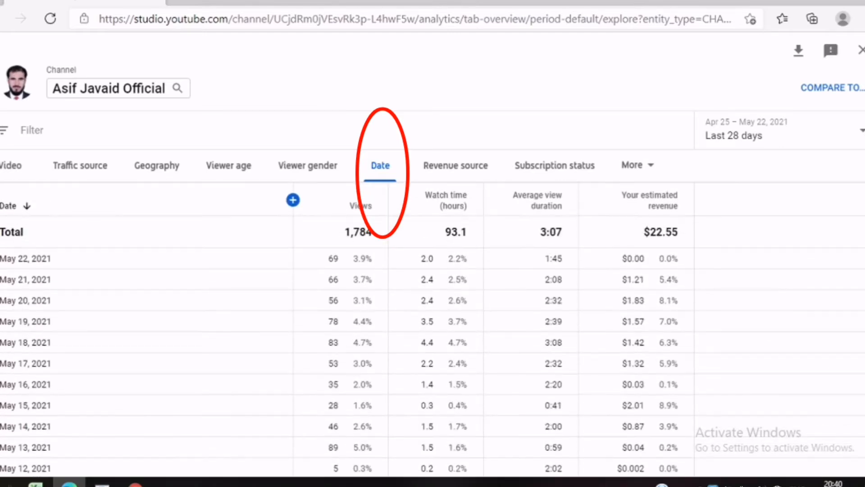
pyautogui.scroll(1, 433, 329)
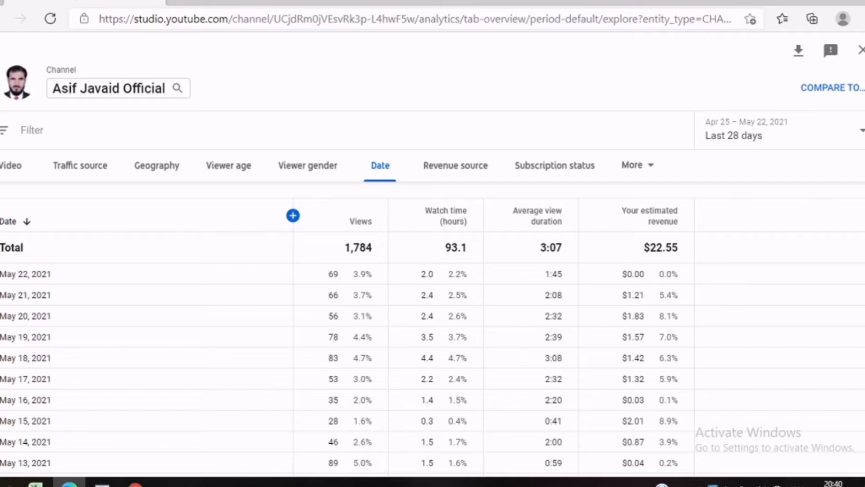
pyautogui.scroll(2, 432, 329)
pyautogui.scroll(-7, 432, 329)
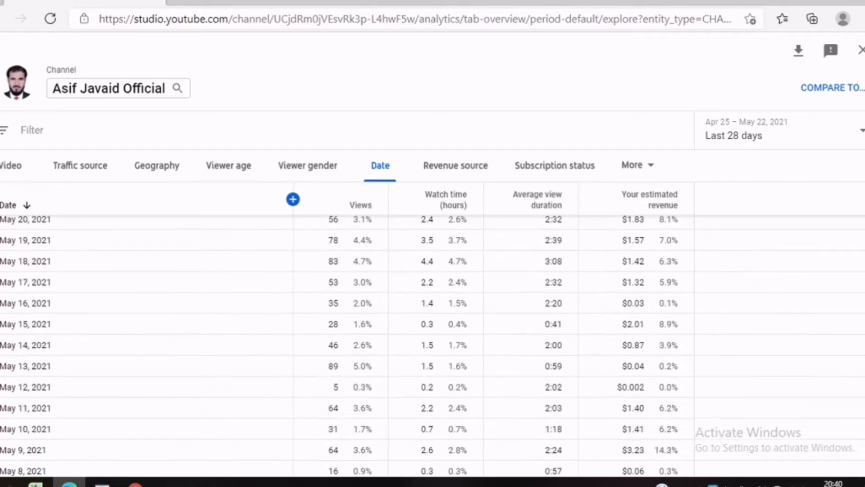
pyautogui.scroll(-4, 433, 343)
pyautogui.scroll(10, 433, 329)
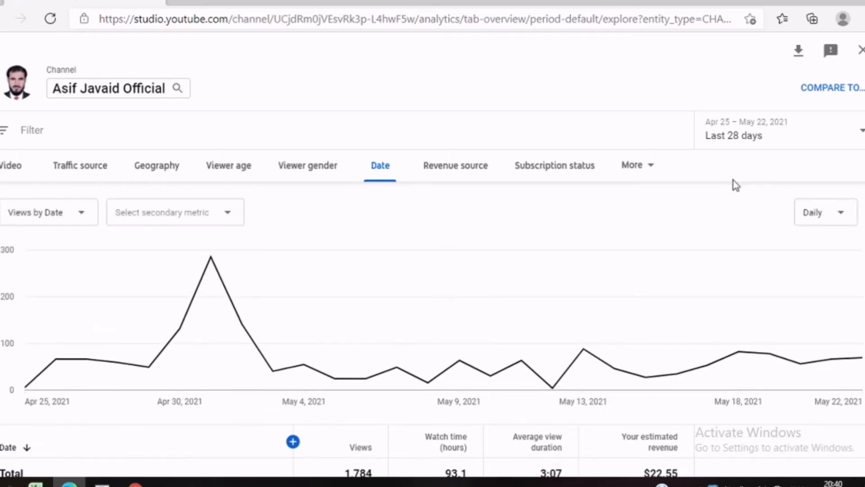
# - Break the report down by revenue source and view the estimated ad and YouTube Premium revenue
pyautogui.click(452, 166)
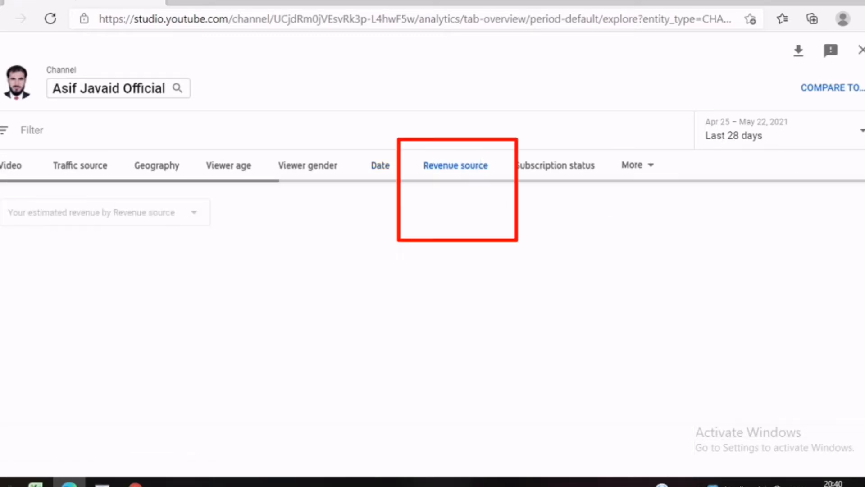
pyautogui.scroll(-2, 432, 328)
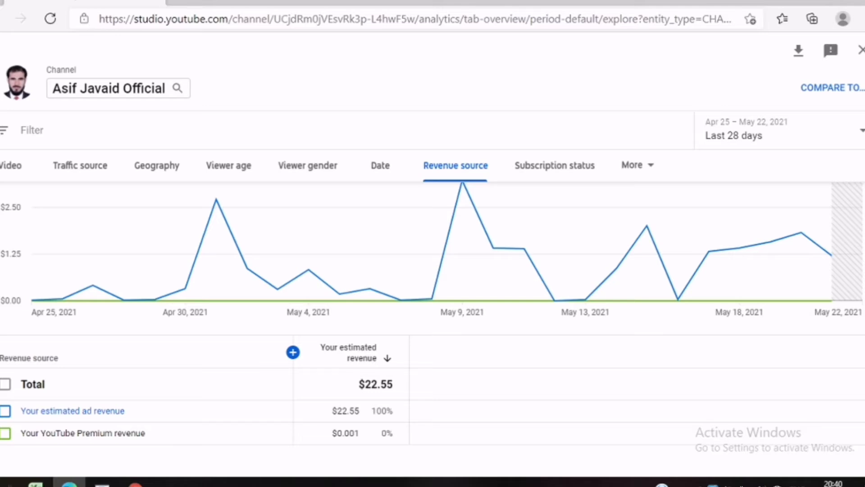
# - Break the report down by subscription status and view the views, watch time and average view duration of subscribed and not subscribed viewers
pyautogui.scroll(2, 789, 183)
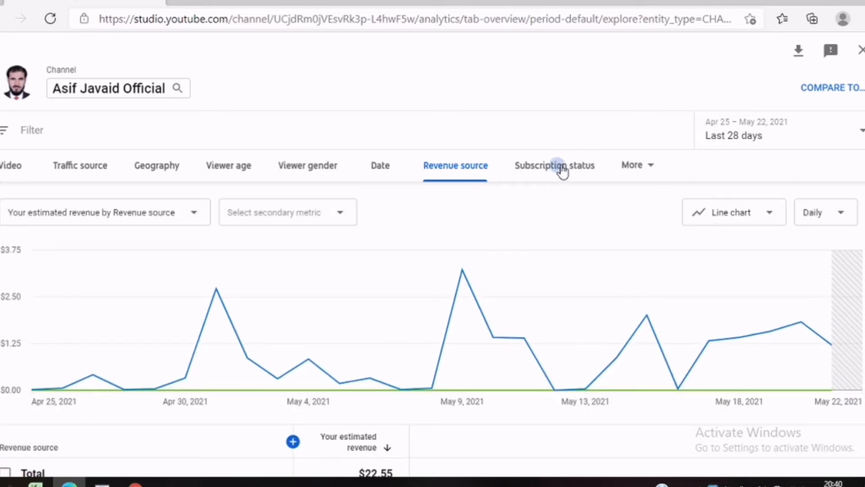
pyautogui.scroll(-2, 858, 203)
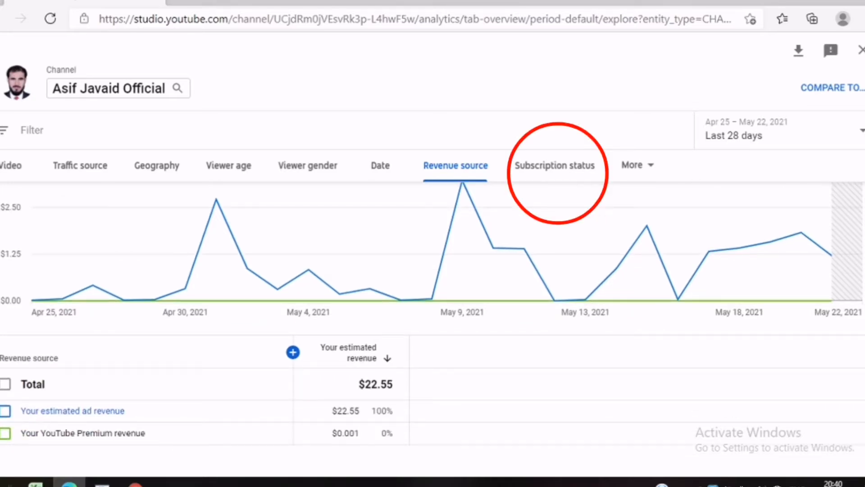
pyautogui.click(553, 169)
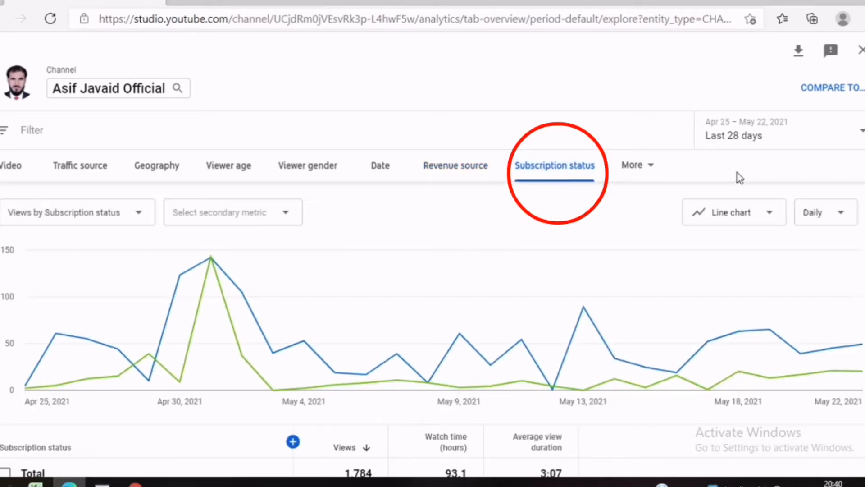
pyautogui.scroll(-2, 432, 293)
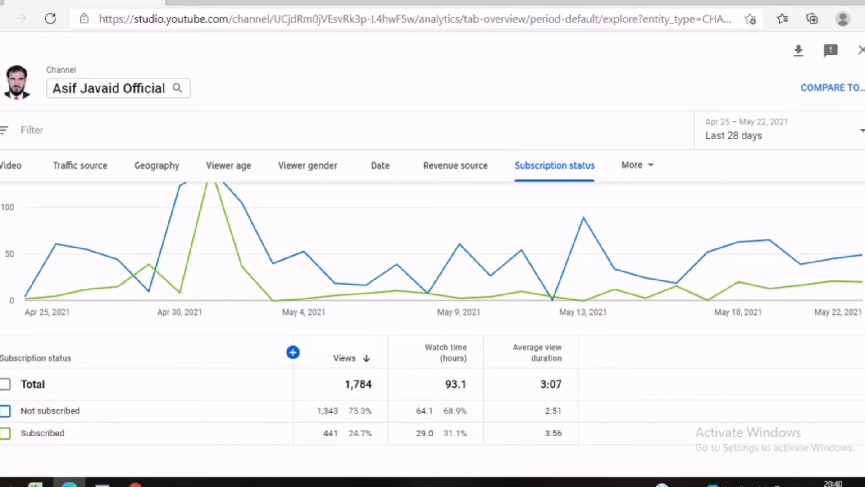
# - Look through the list of additional report breakdowns, from Subscription source to Post, and close it without choosing one
pyautogui.click(633, 167)
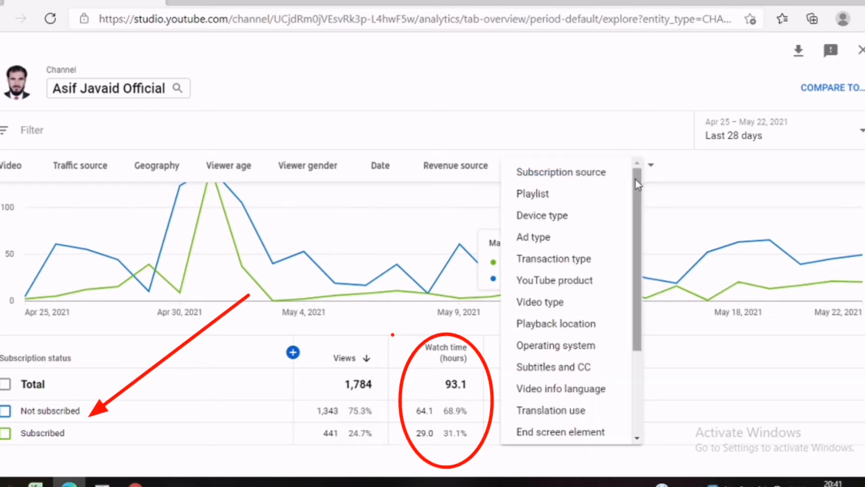
pyautogui.moveTo(637, 187); pyautogui.dragTo(637, 285)
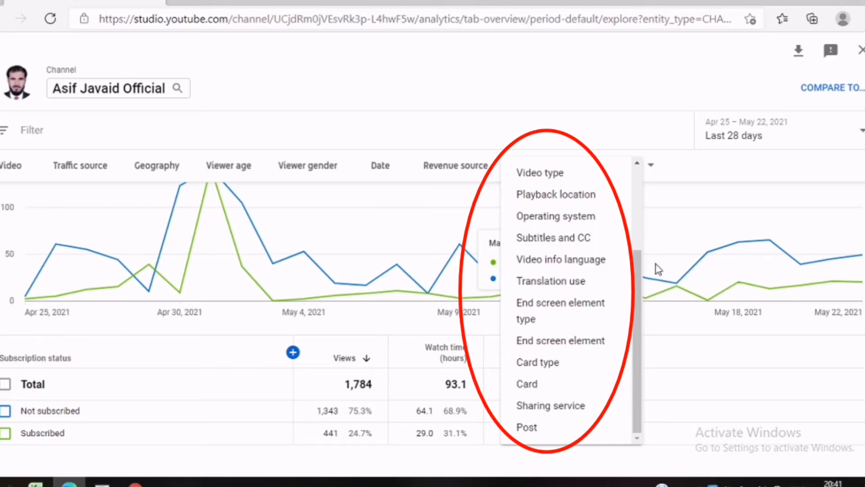
pyautogui.moveTo(640, 273); pyautogui.dragTo(680, 183)
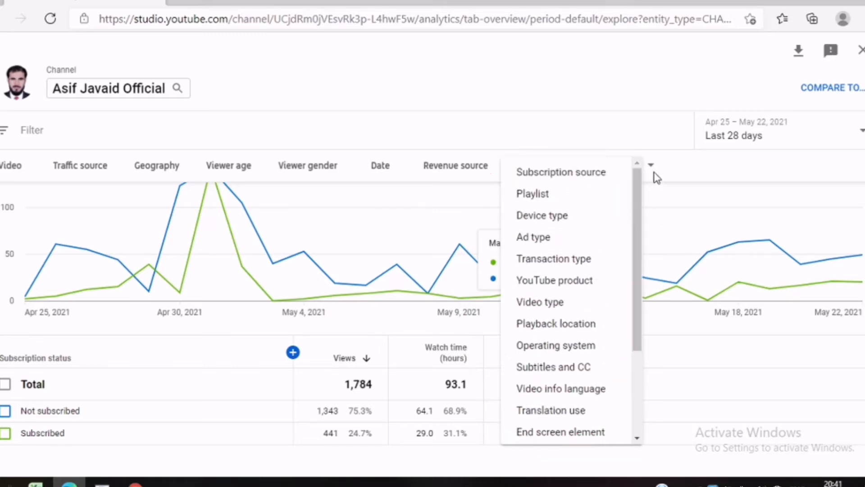
pyautogui.click(552, 79)
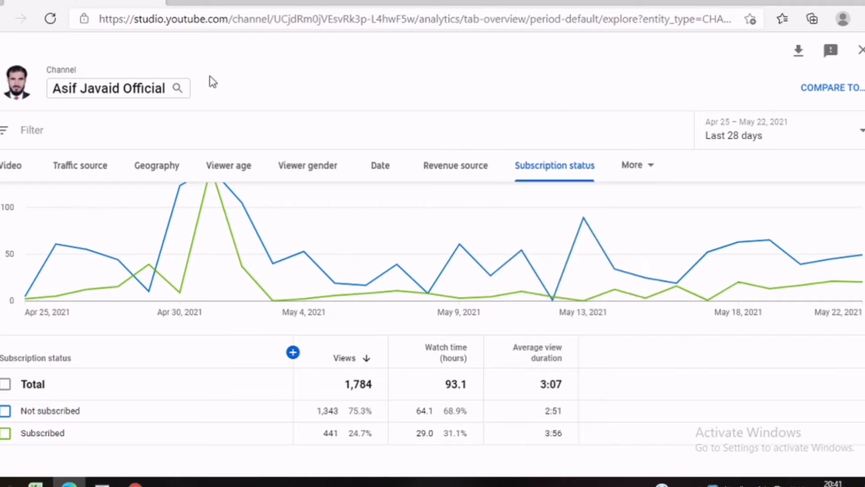
# - Switch the report back to the breakdown by video and close the detailed report
pyautogui.click(10, 169)
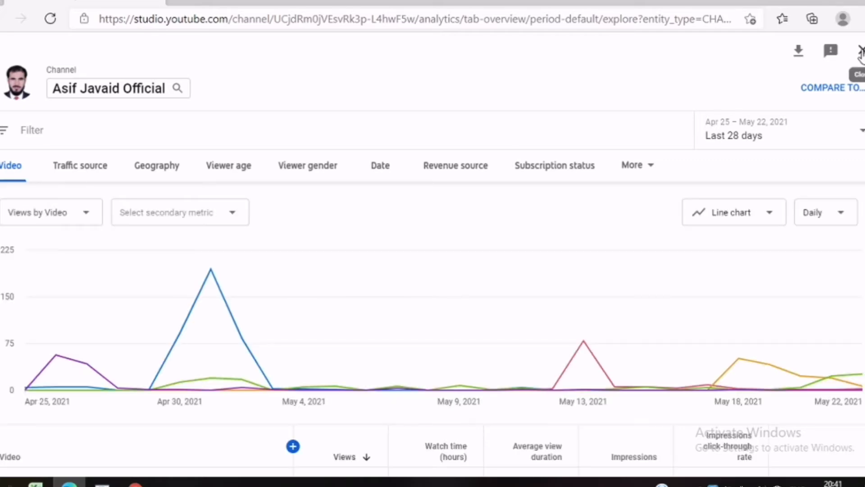
pyautogui.click(860, 51)
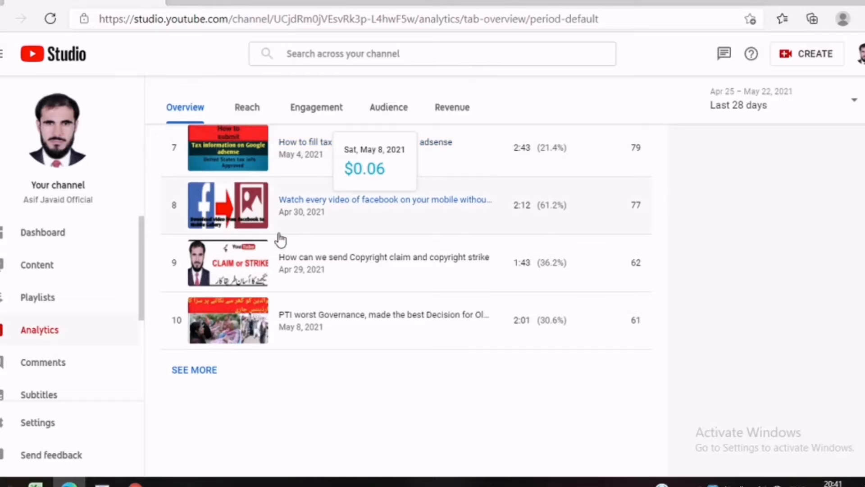
# - Open the channel's Reach analytics and view the charts for impressions, impressions click-through rate, views and unique viewers
pyautogui.click(247, 108)
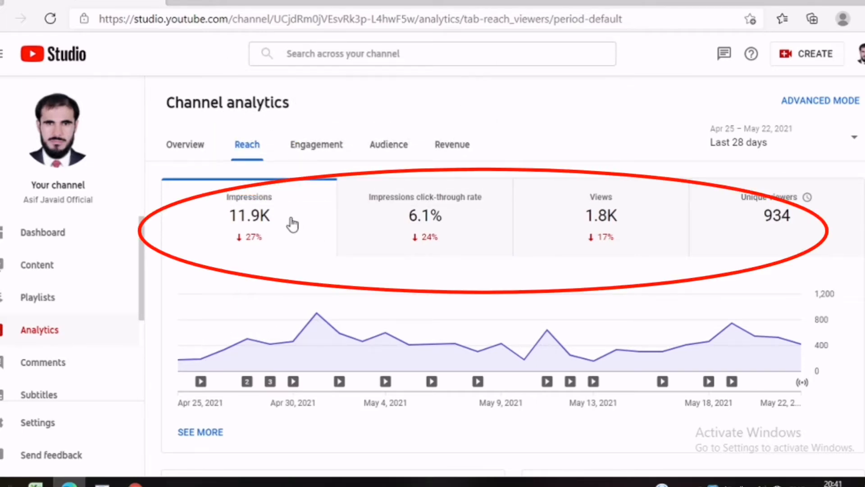
pyautogui.moveTo(418, 221)
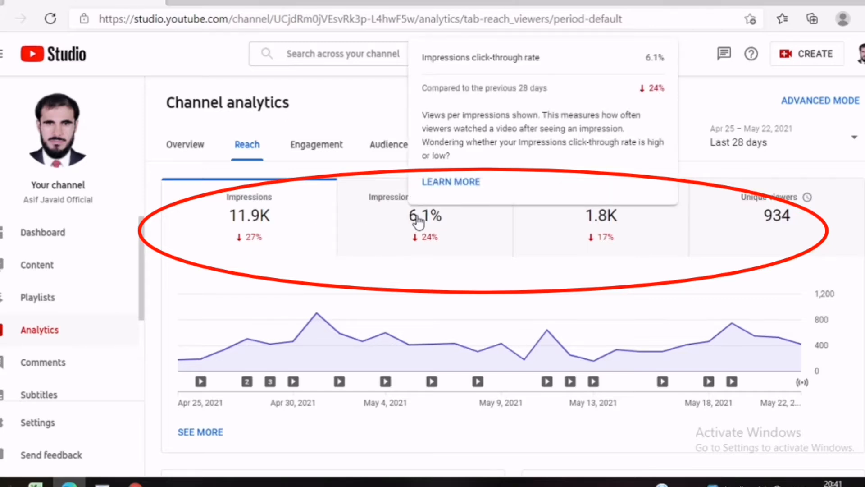
pyautogui.moveTo(268, 224)
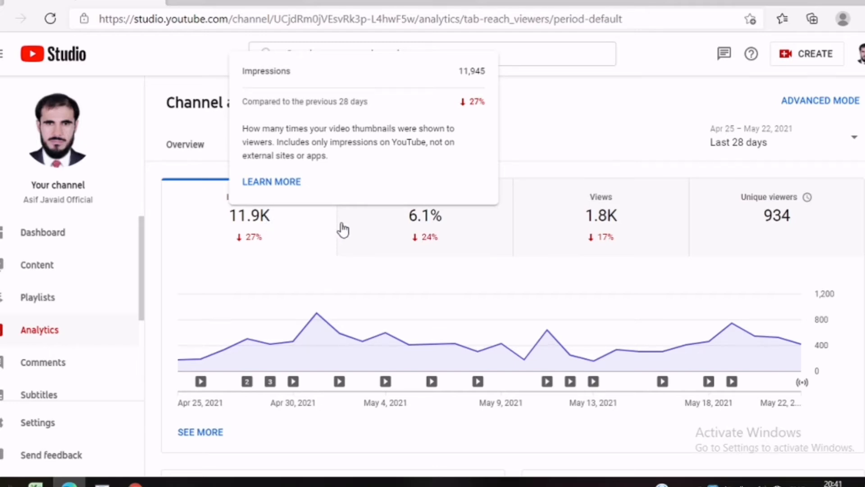
pyautogui.click(424, 229)
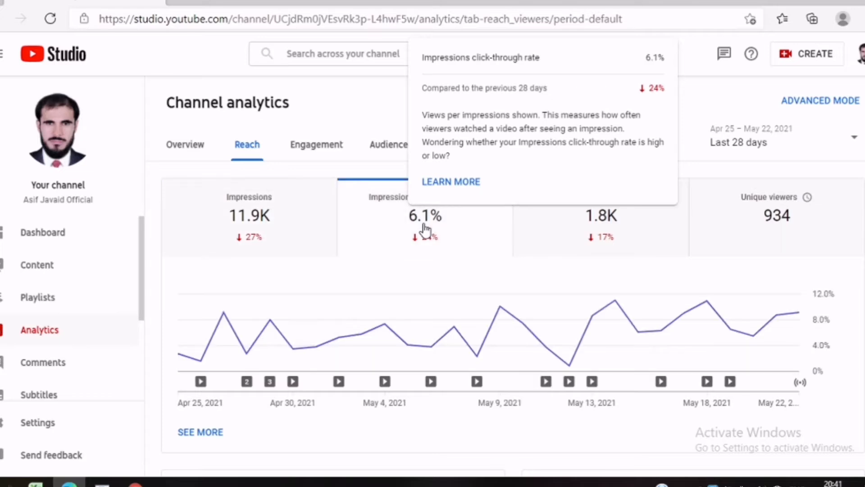
pyautogui.click(598, 228)
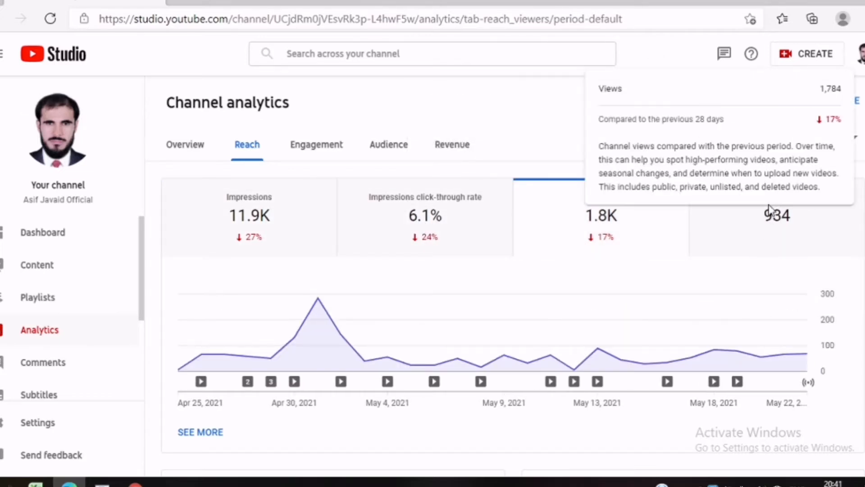
pyautogui.click(782, 227)
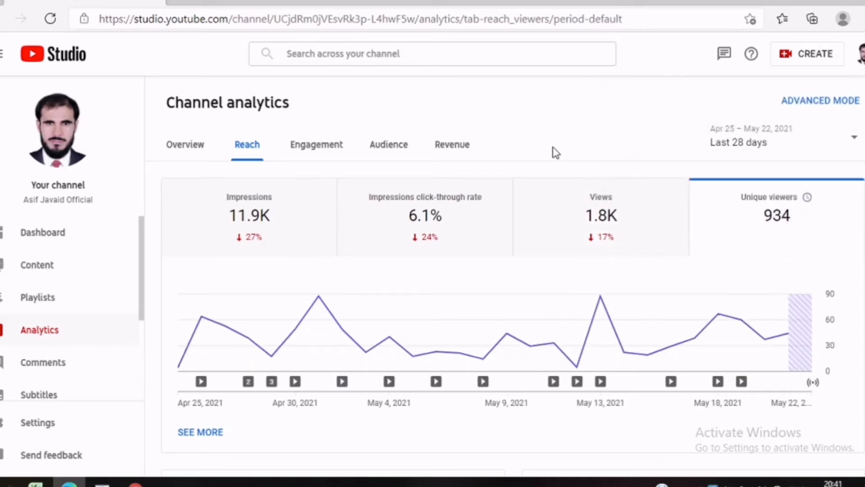
pyautogui.moveTo(786, 224)
# - Examine the Reach cards on traffic source types, the impressions funnel, and external, playlist, suggested video and YouTube search traffic
pyautogui.scroll(-10, 423, 268)
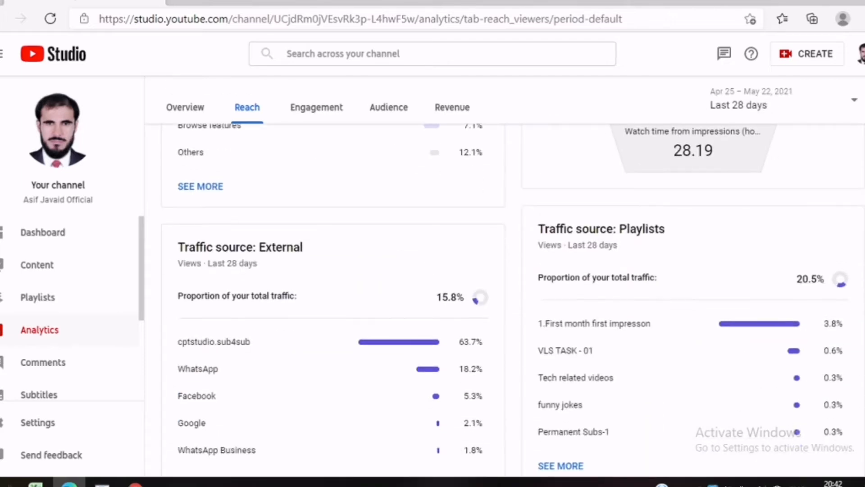
pyautogui.scroll(10, 513, 298)
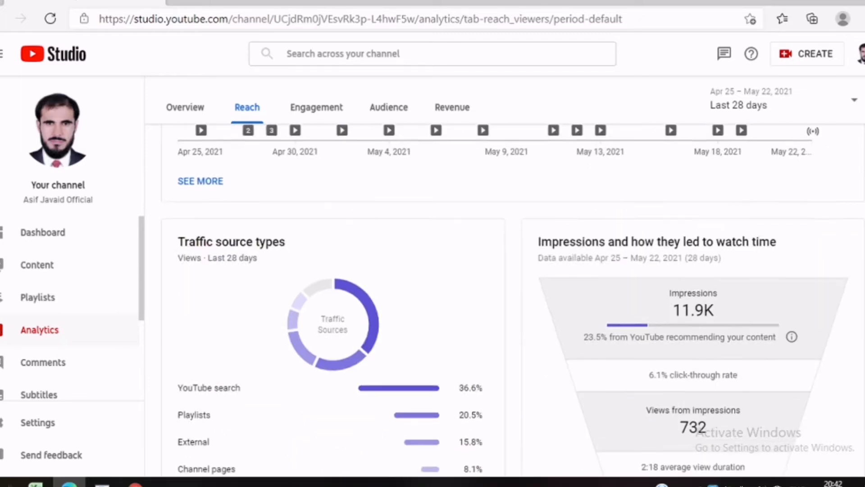
pyautogui.scroll(-2, 513, 297)
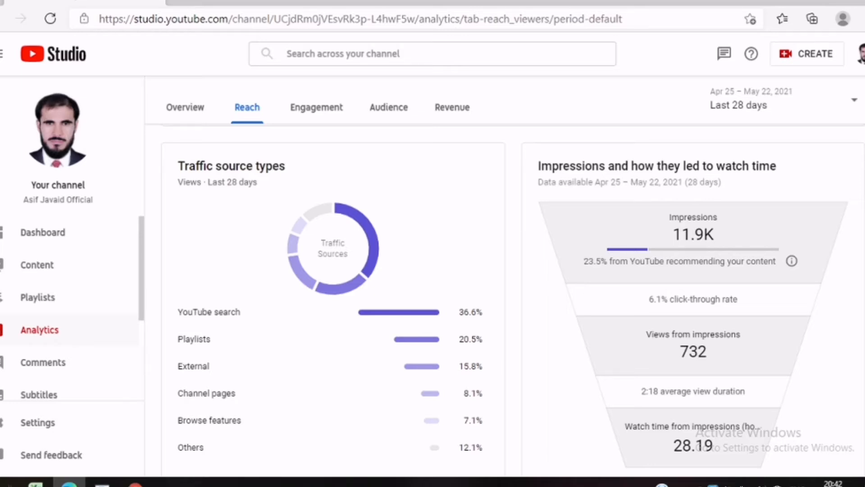
pyautogui.scroll(-2, 513, 297)
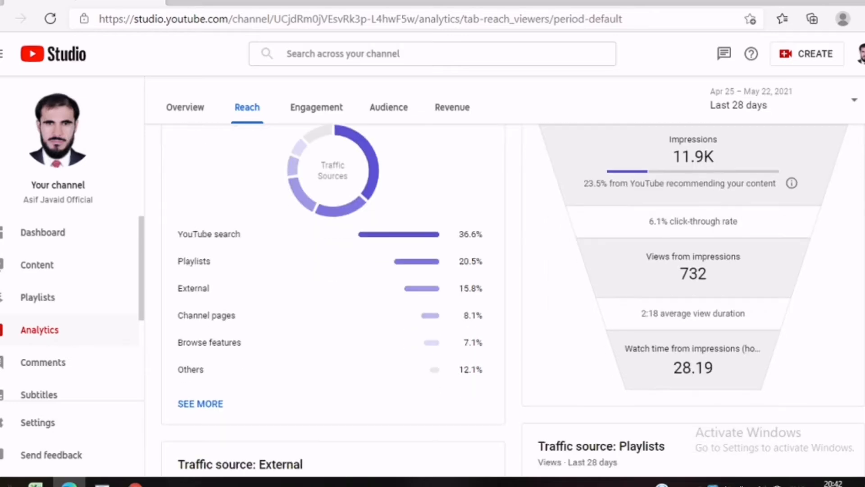
pyautogui.scroll(-4, 513, 297)
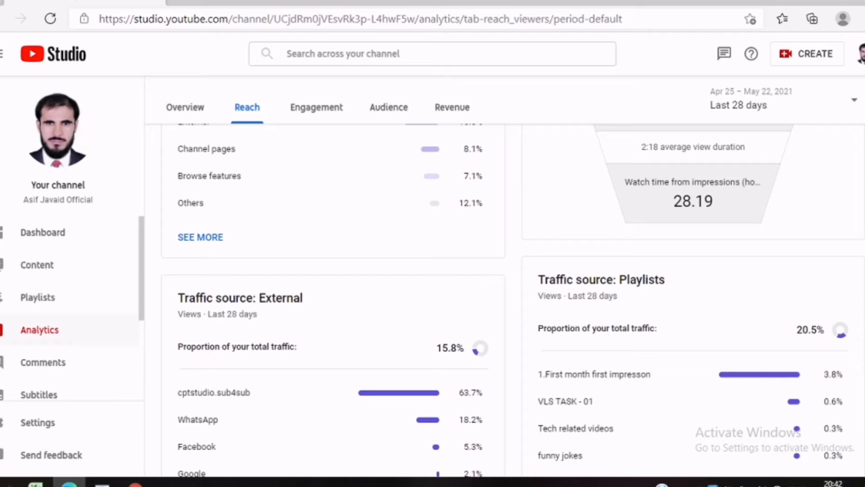
pyautogui.scroll(-3, 513, 297)
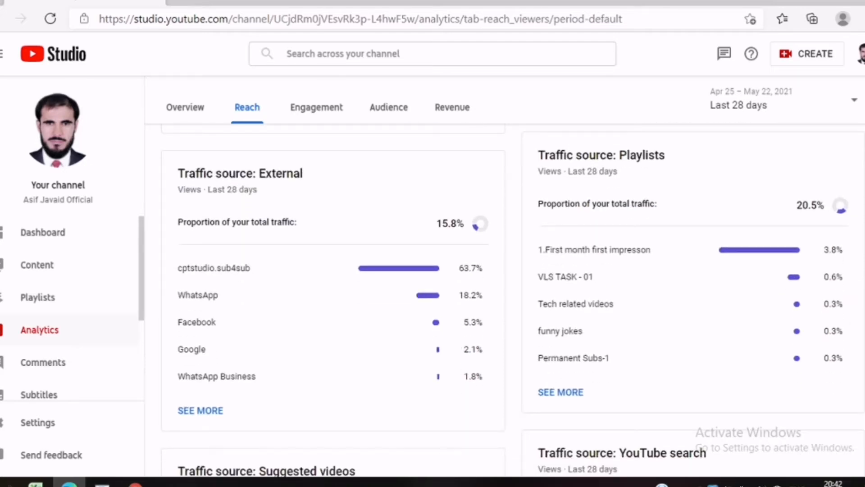
pyautogui.scroll(-6, 513, 297)
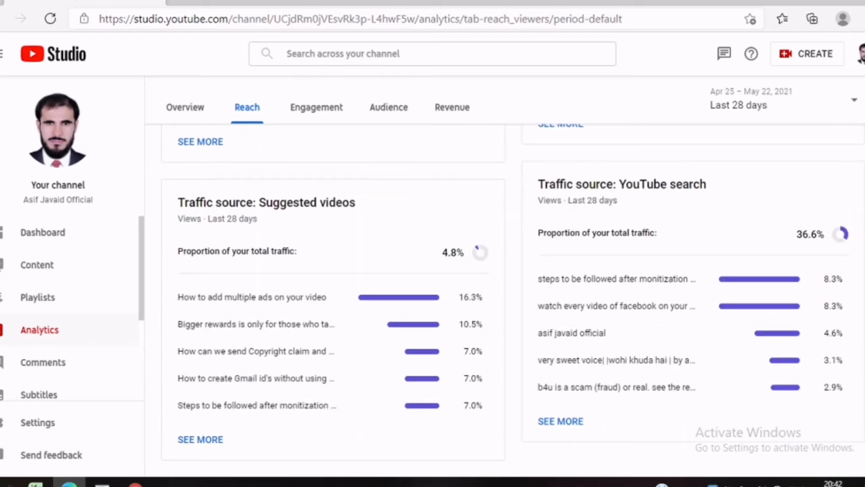
pyautogui.scroll(10, 504, 293)
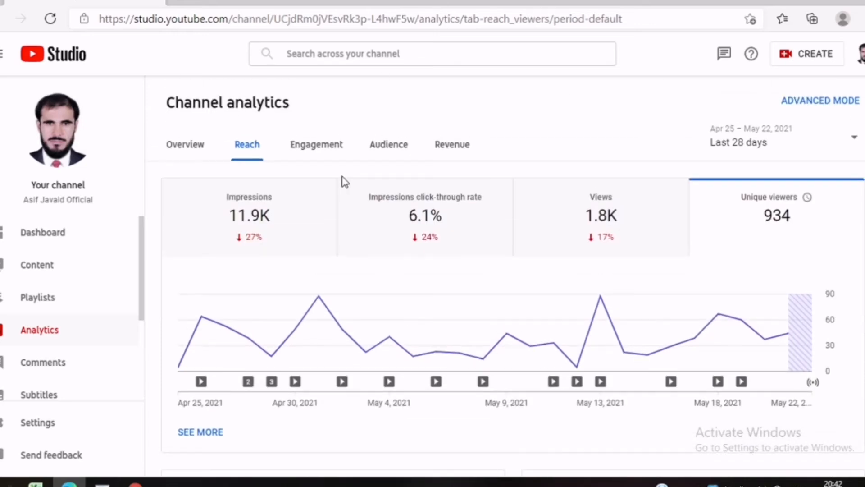
# - Open the Engagement analytics and view the average view duration chart and the key moments for audience retention
pyautogui.click(318, 148)
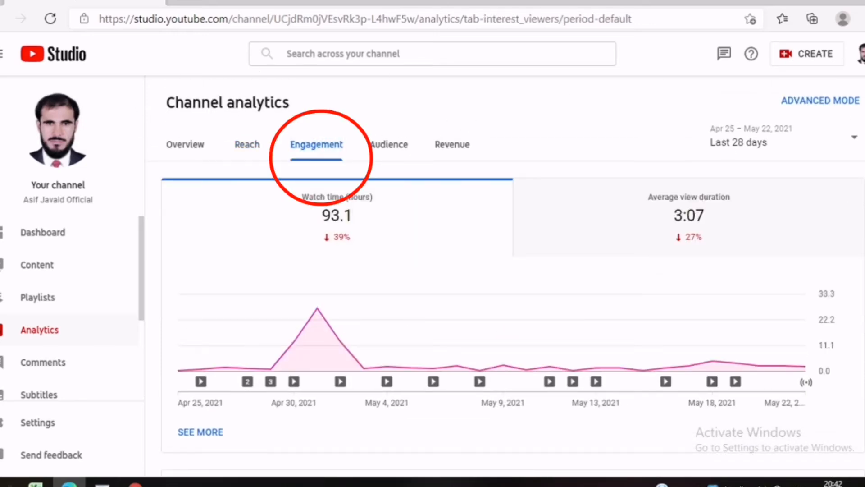
pyautogui.click(637, 223)
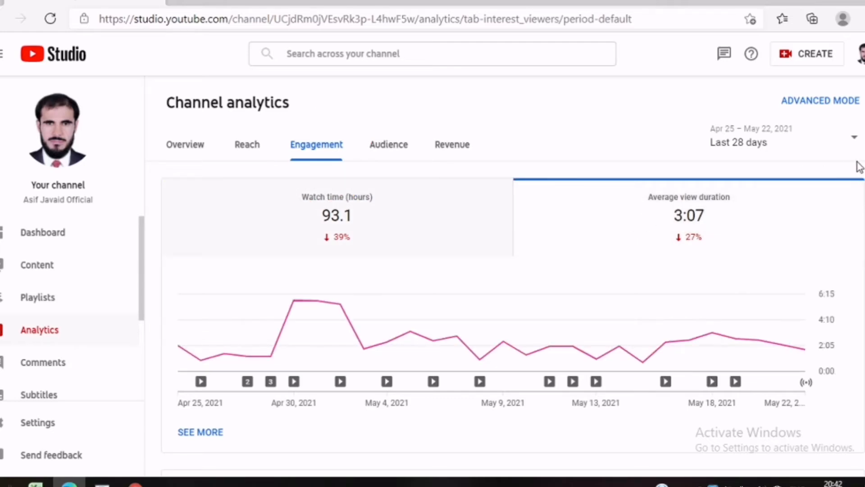
pyautogui.scroll(-8, 573, 388)
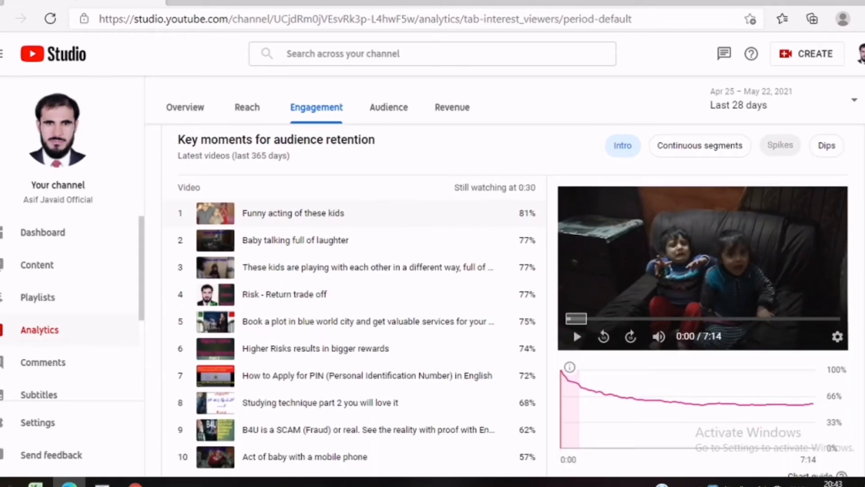
pyautogui.scroll(1, 573, 358)
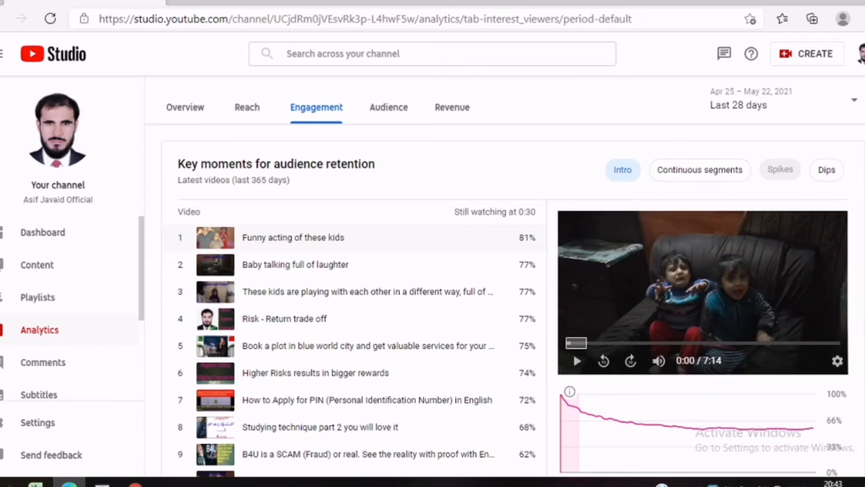
# - Look through the Engagement cards for top videos, posts, playlists, cards, videos by end screen and end screen element types
pyautogui.scroll(-6, 573, 352)
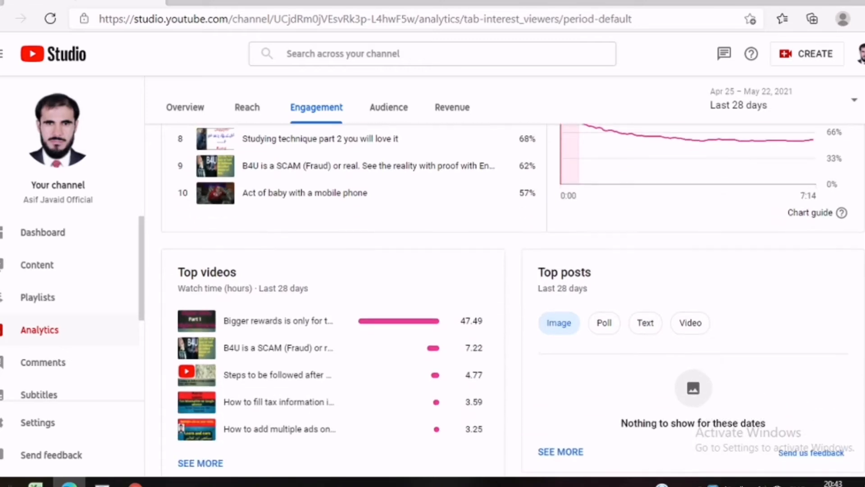
pyautogui.scroll(-1, 512, 299)
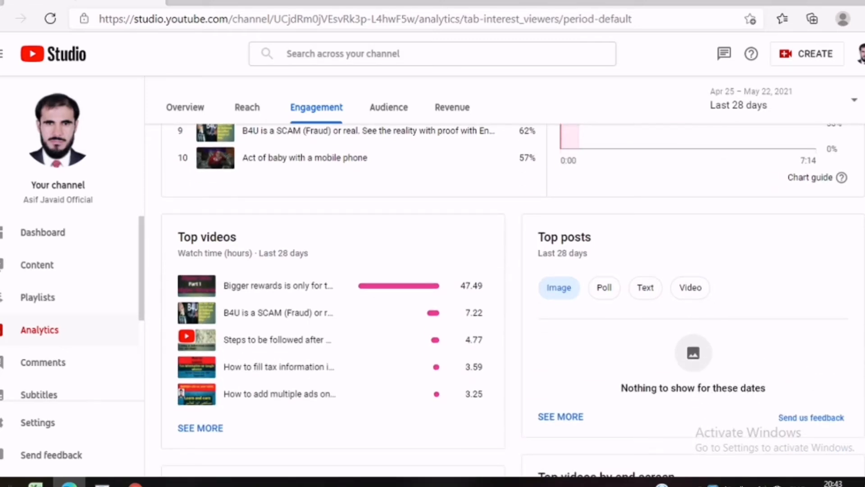
pyautogui.scroll(-6, 513, 300)
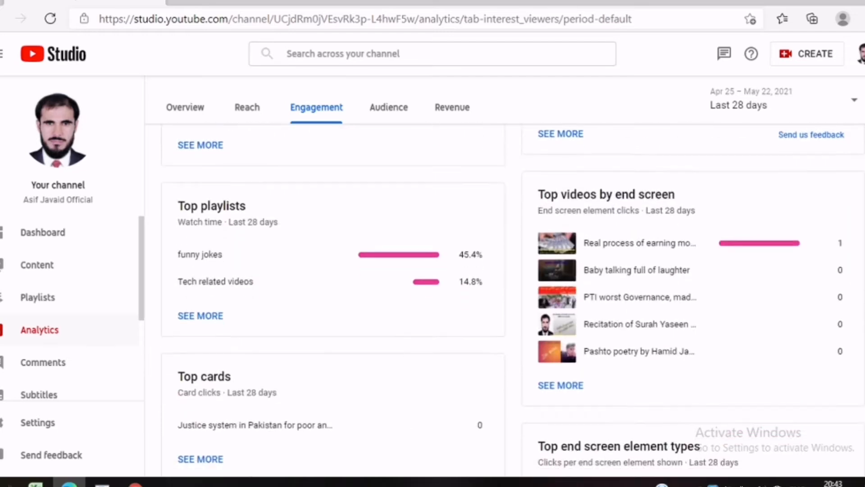
pyautogui.scroll(-3, 513, 300)
pyautogui.scroll(1, 512, 301)
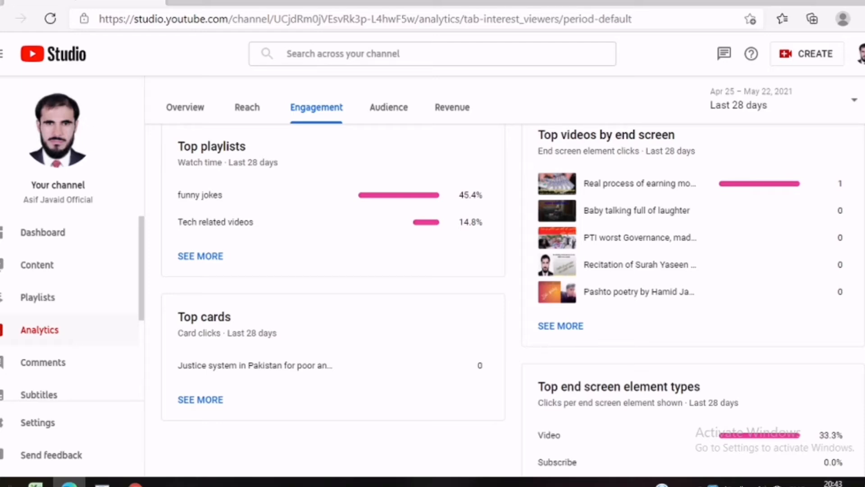
pyautogui.scroll(-2, 512, 297)
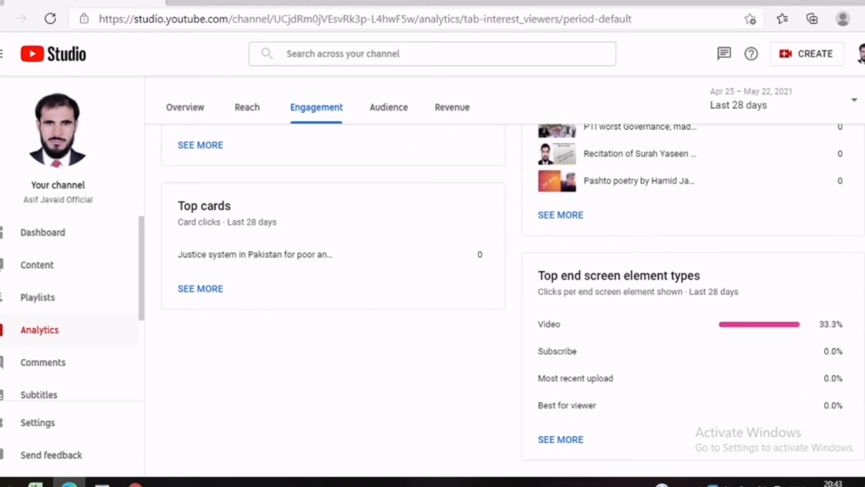
pyautogui.scroll(12, 631, 247)
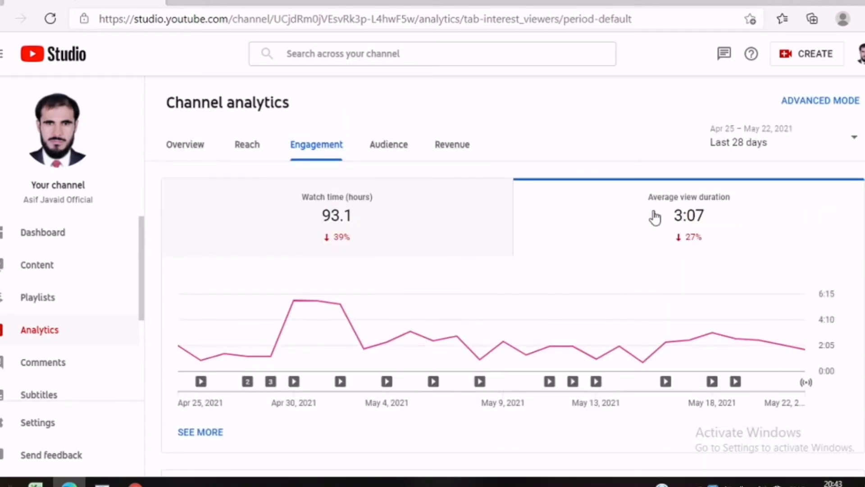
# - View the channel's Audience analytics, and open the Revenue analytics to review the RPM and Playback-based CPM charts
pyautogui.click(394, 147)
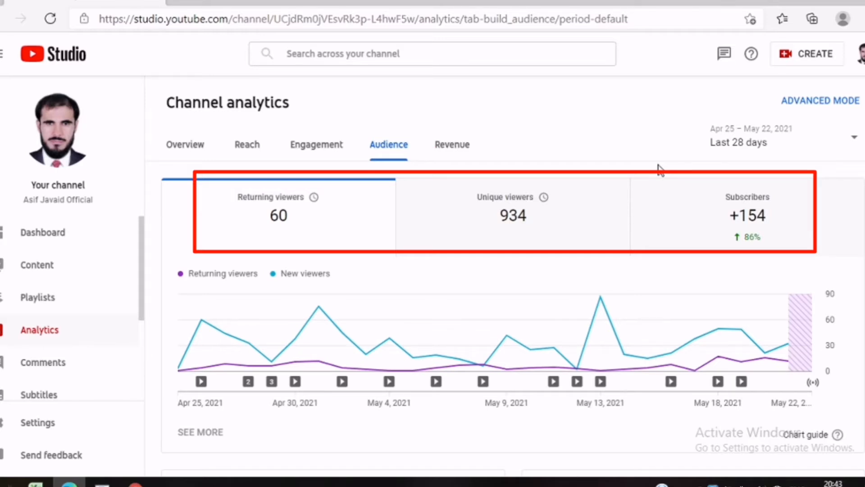
pyautogui.moveTo(760, 338)
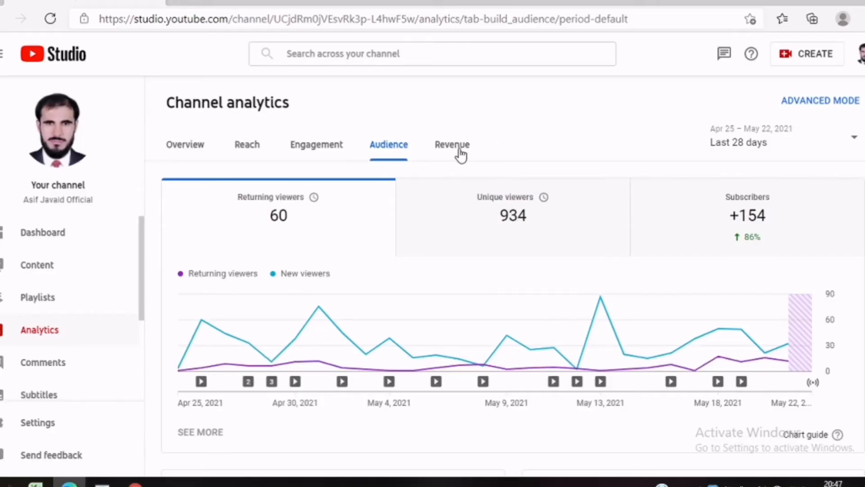
pyautogui.click(458, 153)
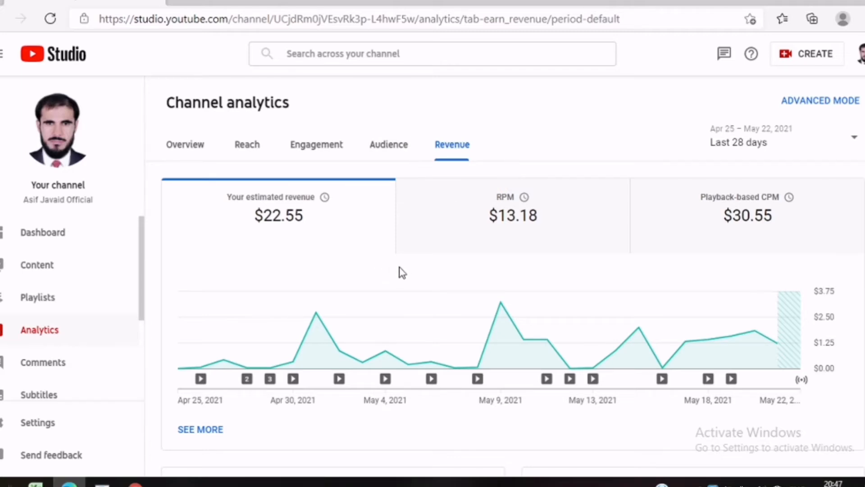
pyautogui.click(511, 216)
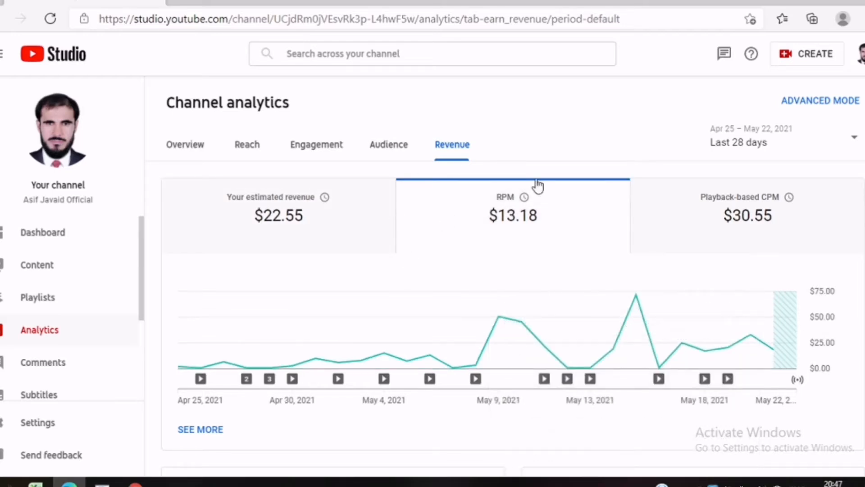
pyautogui.moveTo(291, 219)
pyautogui.click(712, 213)
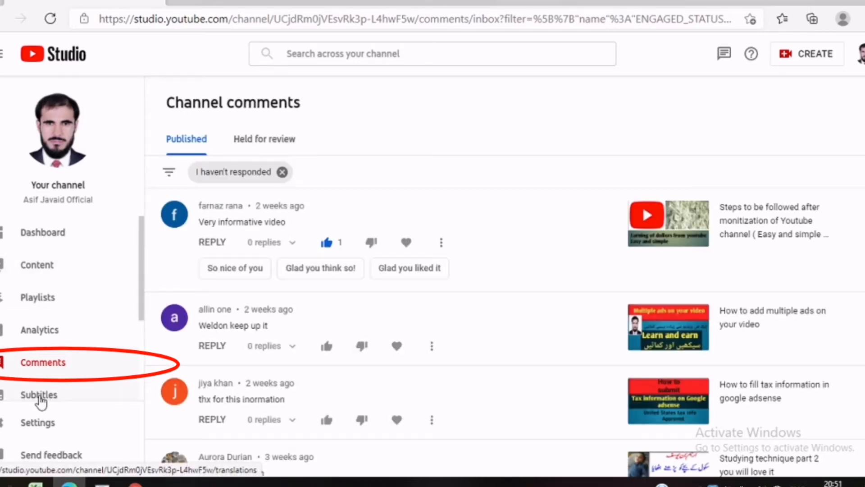
# - View the channel's subtitles list and open the copyright matches page
pyautogui.click(40, 396)
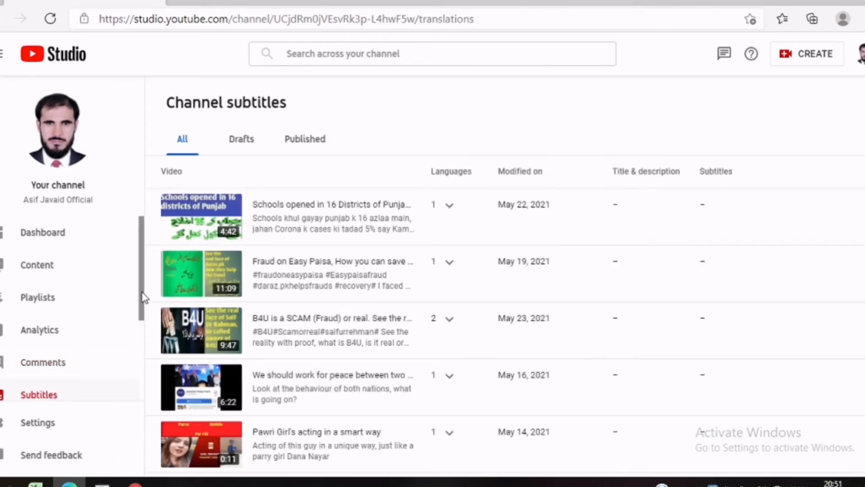
pyautogui.moveTo(142, 297); pyautogui.dragTo(145, 372)
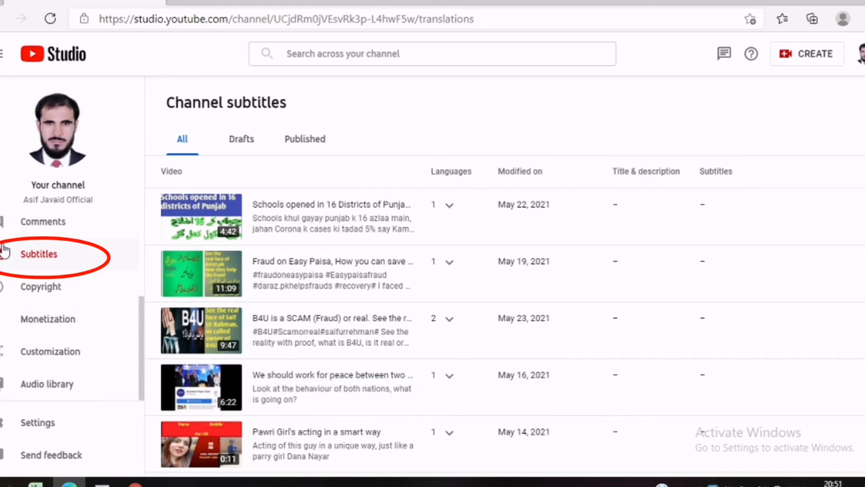
pyautogui.click(42, 293)
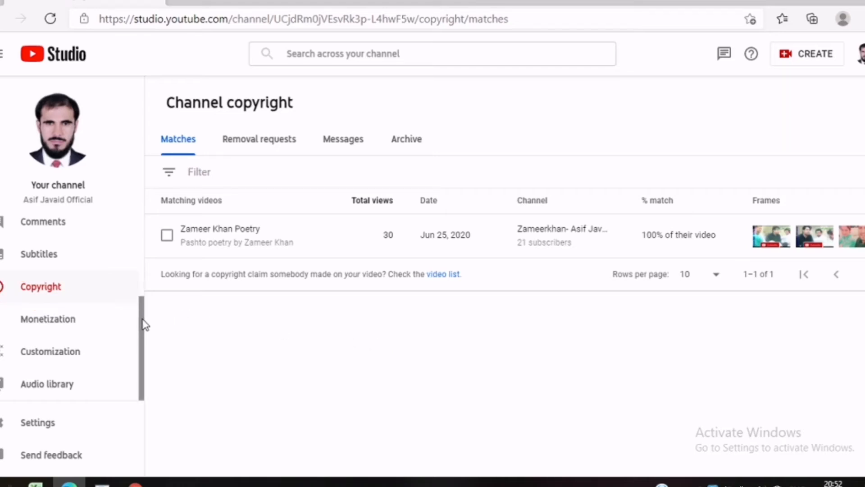
# - Review the monetization overview down to the YouTube Partner Program options, and open the channel customization page
pyautogui.click(48, 324)
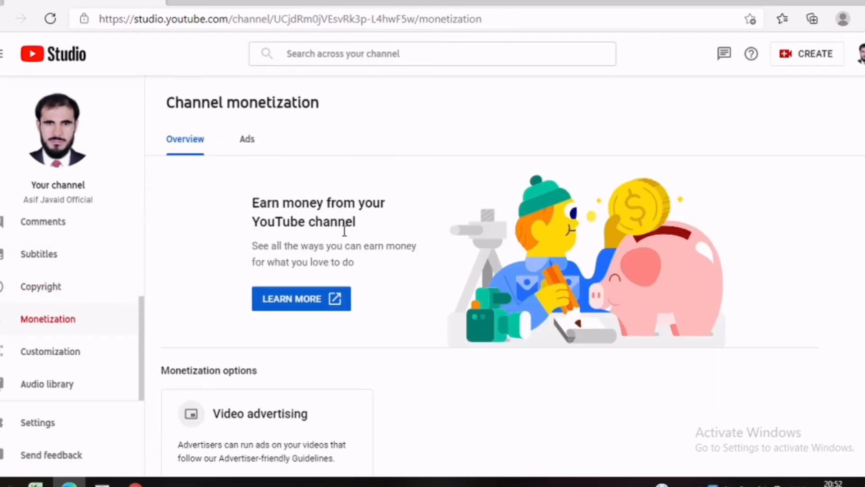
pyautogui.scroll(-5, 344, 230)
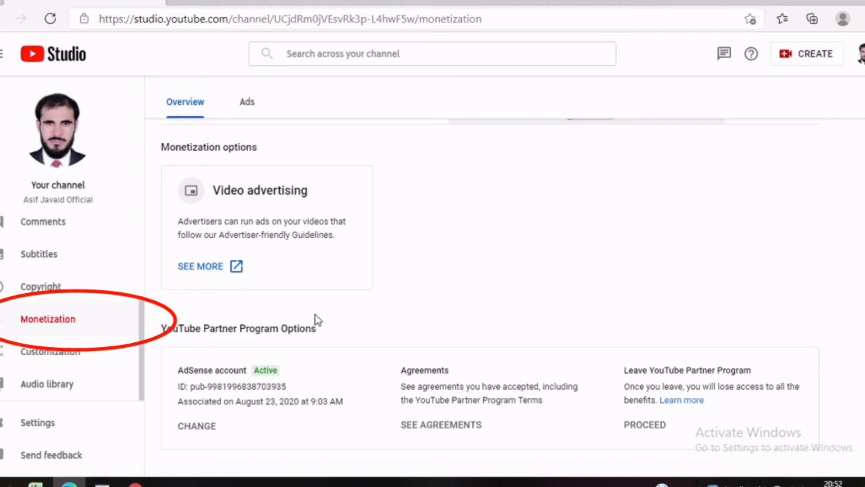
pyautogui.click(53, 357)
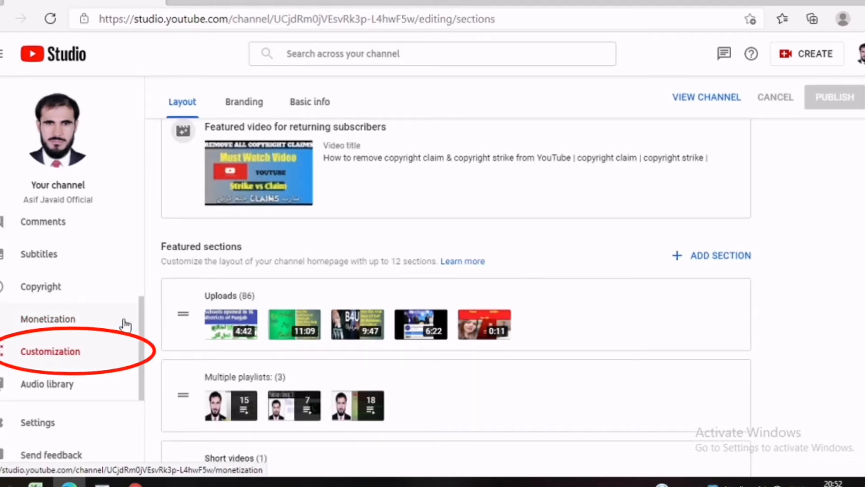
# - Open the Audio library and look through its sound effects and starred tracks, returning to the free music
pyautogui.click(47, 386)
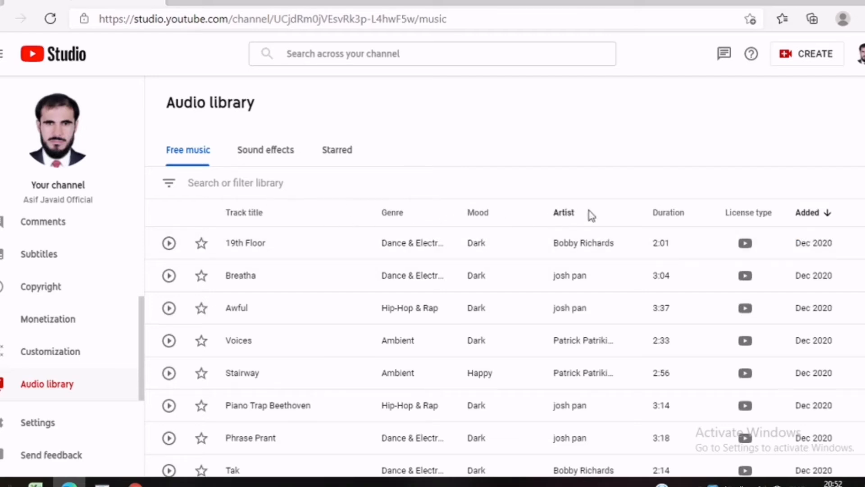
pyautogui.moveTo(753, 223)
pyautogui.click(267, 153)
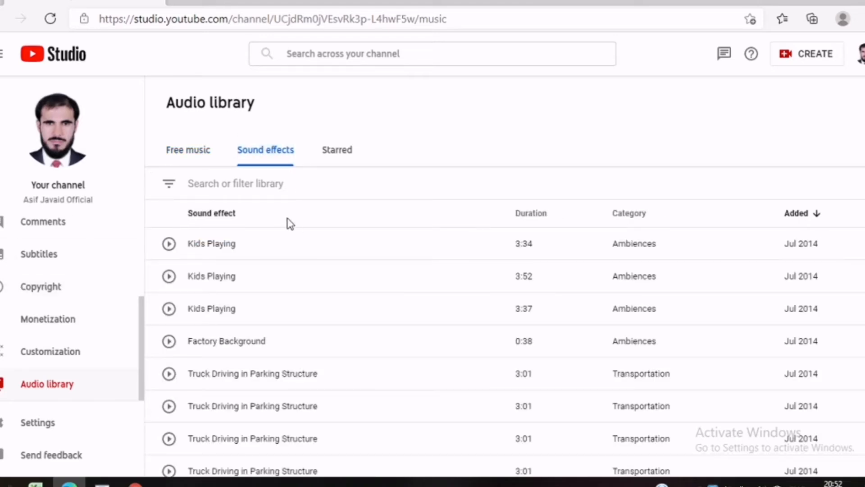
pyautogui.click(338, 158)
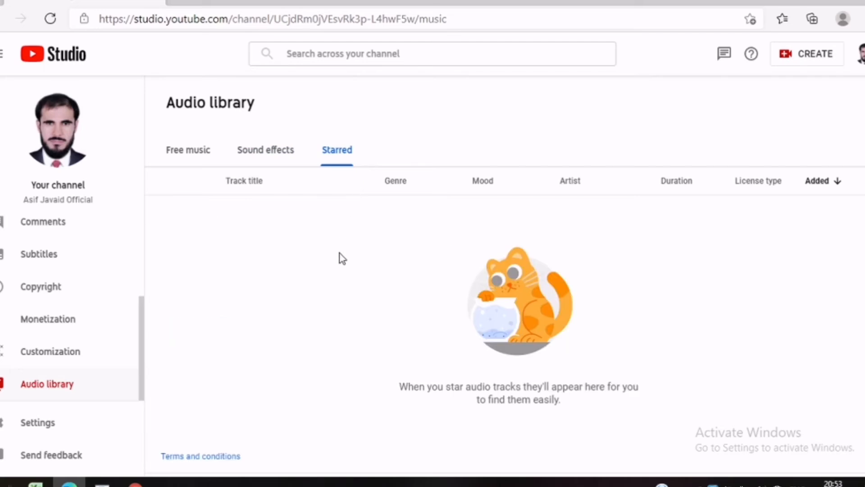
pyautogui.click(187, 151)
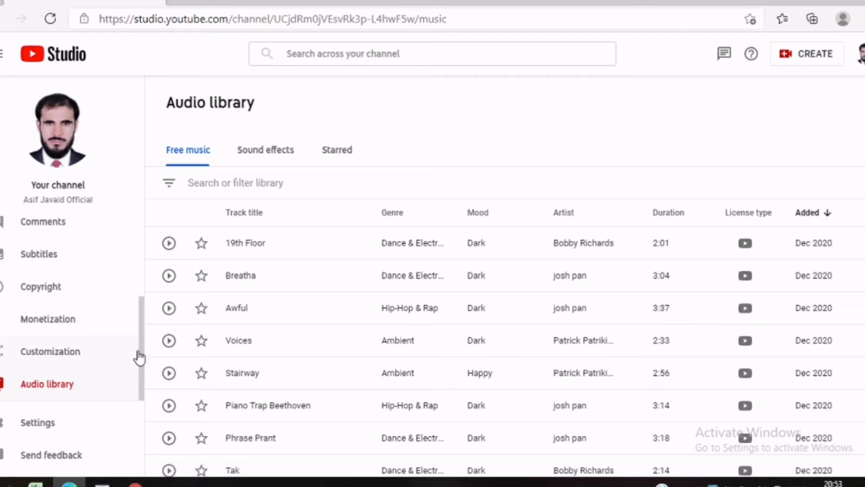
# - Open the Studio settings and view the currency choices for the default units without changing the selection
pyautogui.click(41, 425)
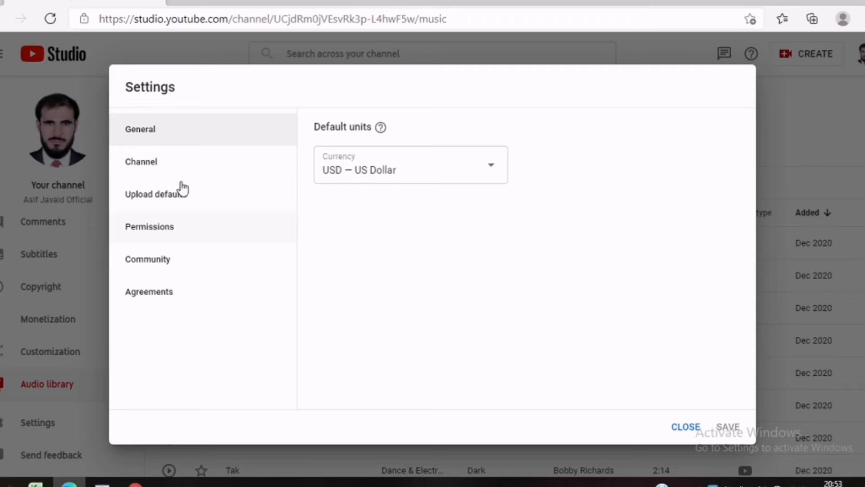
pyautogui.click(355, 171)
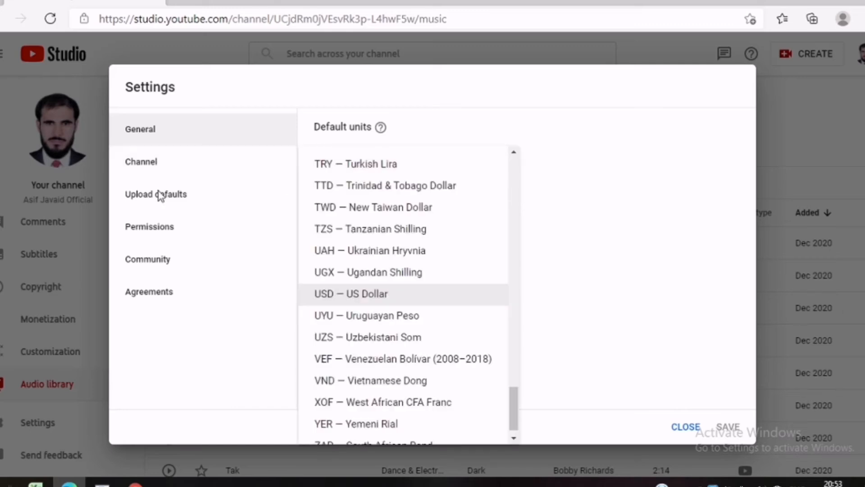
pyautogui.click(140, 169)
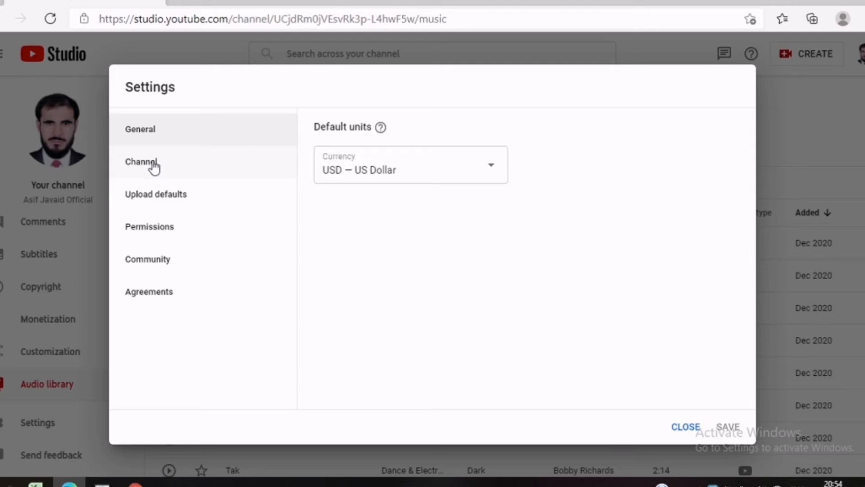
# - Review the channel's basic info and advanced settings, including the help on Google Ads account linking, captions, subscriber count and advertisements
pyautogui.click(155, 167)
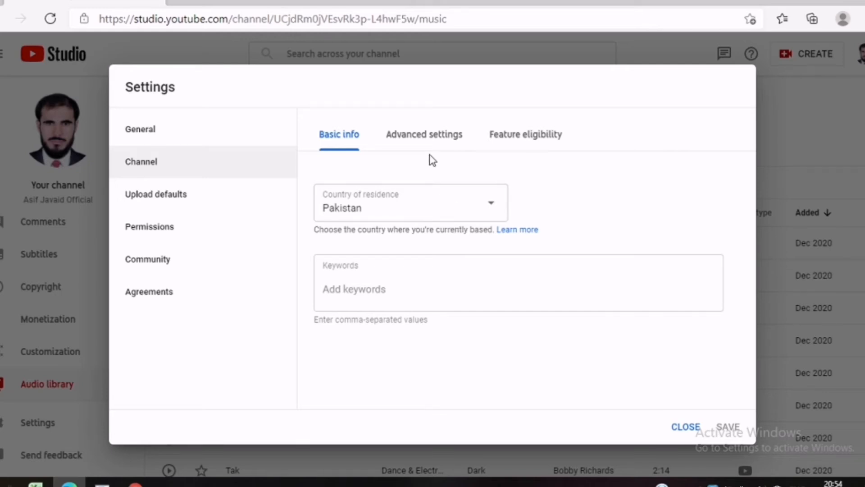
pyautogui.click(419, 138)
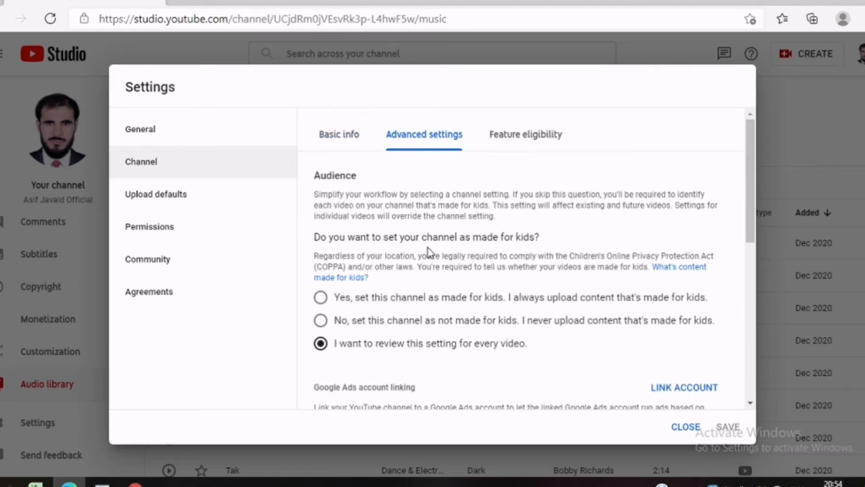
pyautogui.scroll(-10, 433, 264)
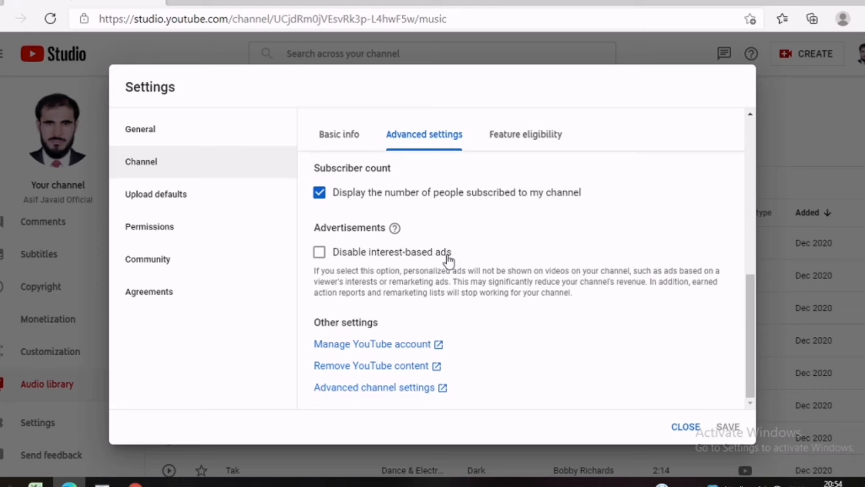
pyautogui.moveTo(750, 289); pyautogui.dragTo(765, 122)
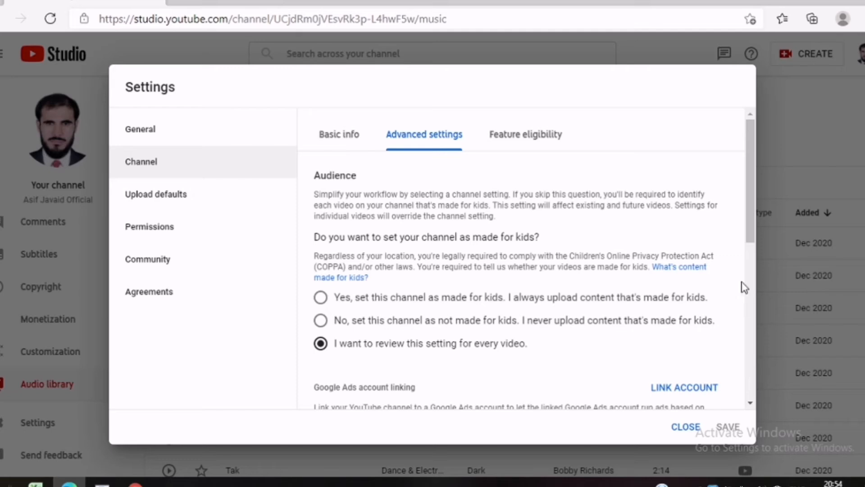
pyautogui.moveTo(752, 223); pyautogui.dragTo(769, 309)
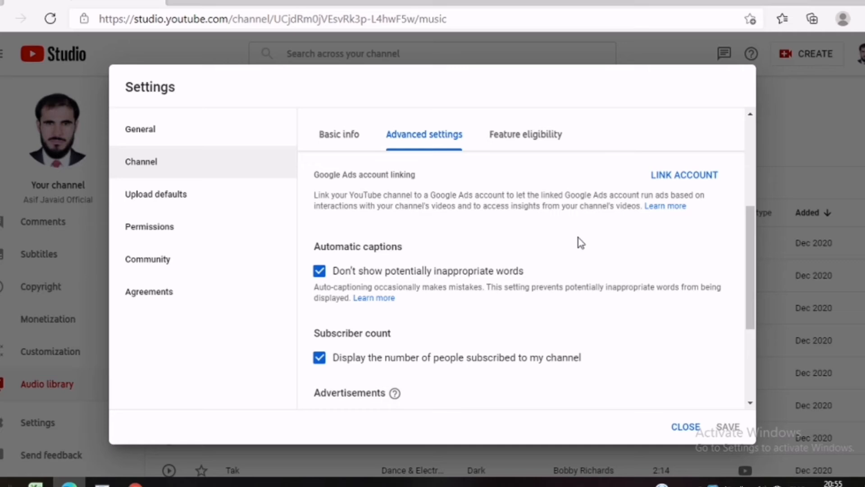
pyautogui.click(657, 207)
pyautogui.hotkey('ctrl', 'w')
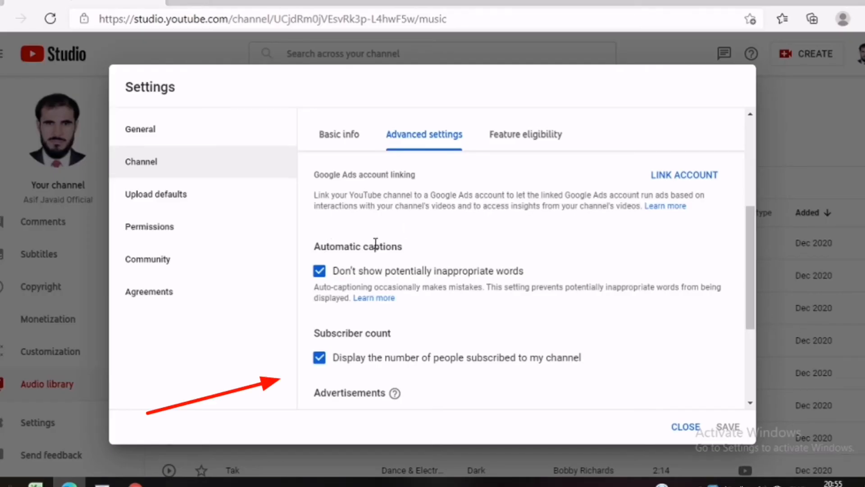
pyautogui.scroll(-3, 451, 262)
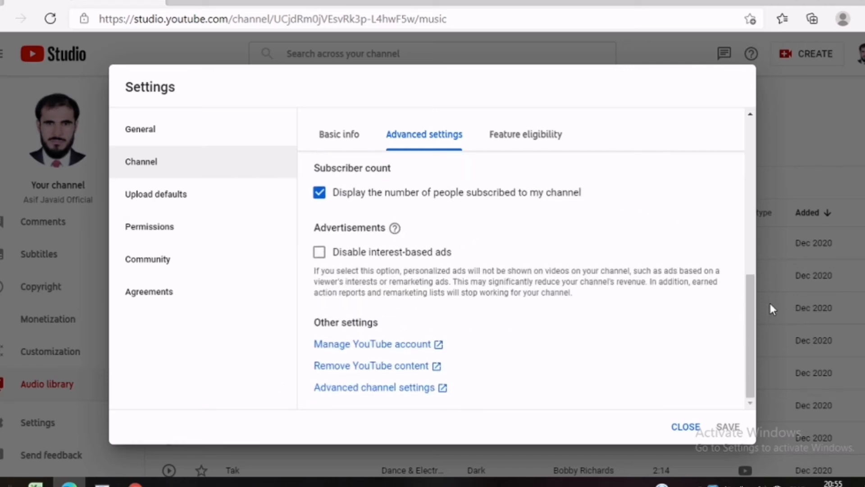
# - Open the YouTube account management page from the advanced channel settings and view its channel, Google Account and membership sections
pyautogui.moveTo(749, 299)
pyautogui.mouseDown()
pyautogui.moveTo(755, 250)
pyautogui.moveTo(759, 301)
pyautogui.mouseUp()
pyautogui.click(370, 349)
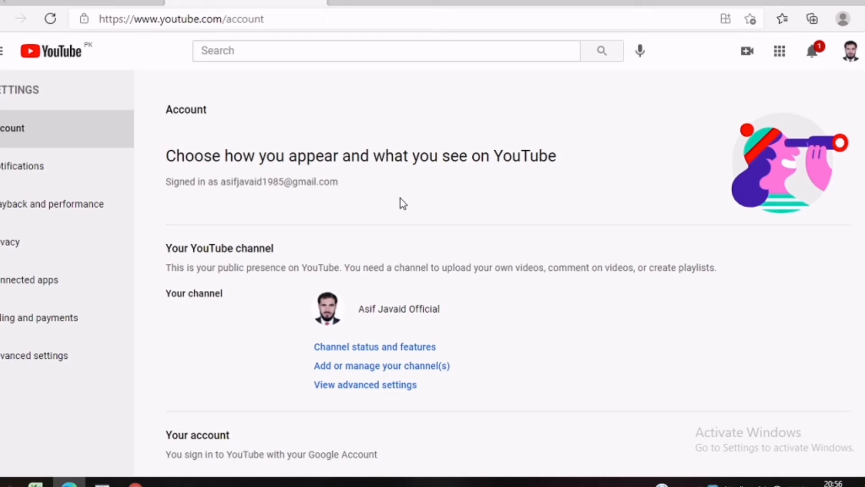
pyautogui.scroll(-3, 400, 200)
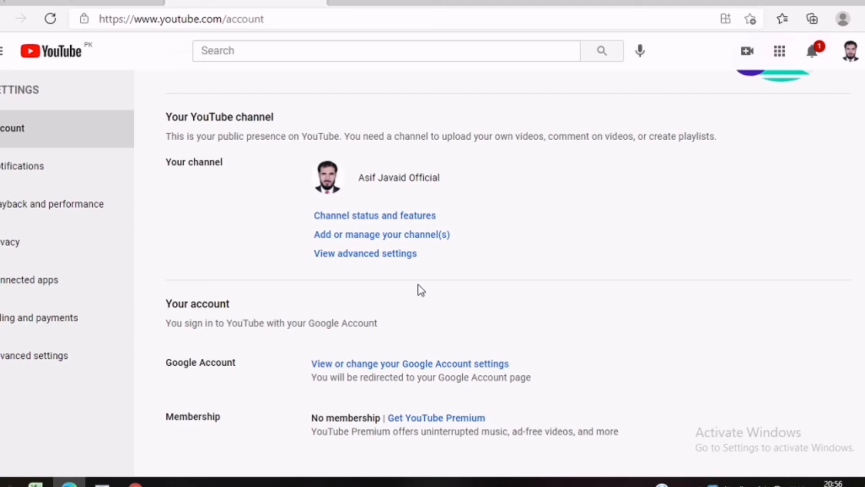
# - Open the YouTube Premium page from the membership section, check why joining is not possible, and return to the Studio settings
pyautogui.click(423, 419)
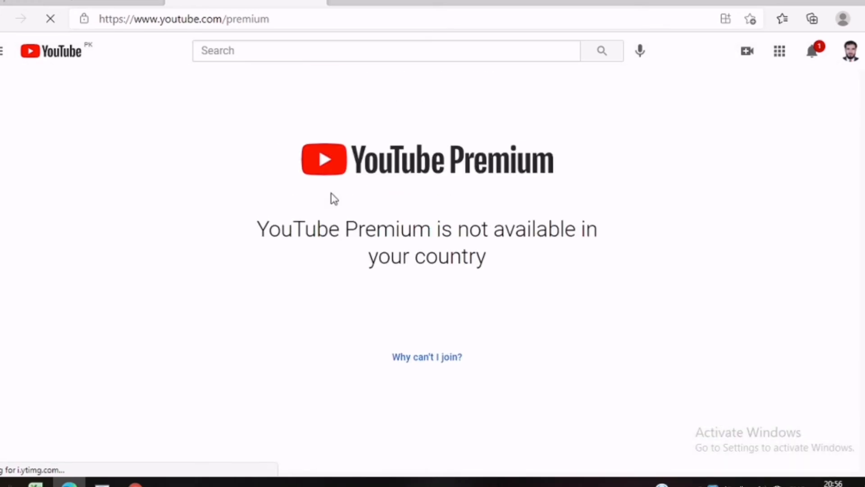
pyautogui.scroll(-4, 332, 199)
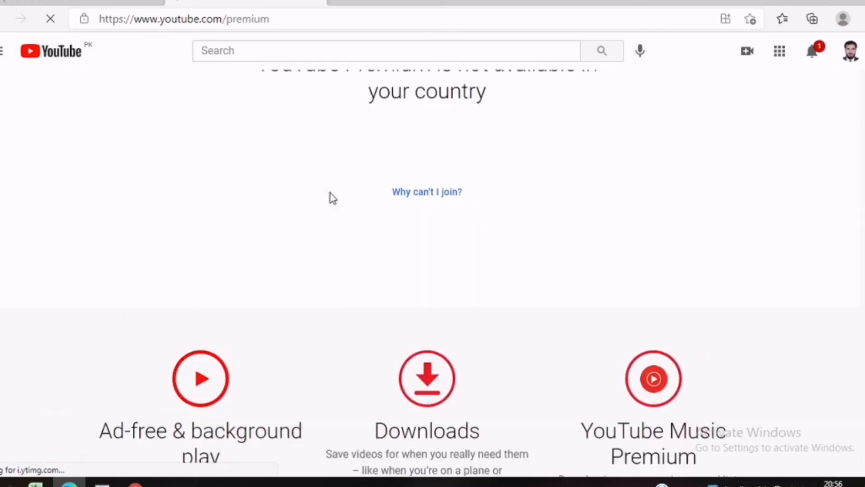
pyautogui.click(421, 357)
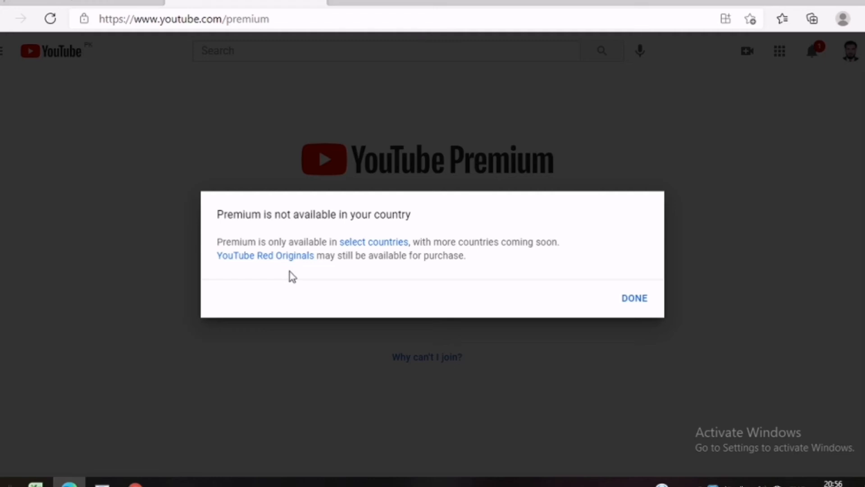
pyautogui.click(631, 301)
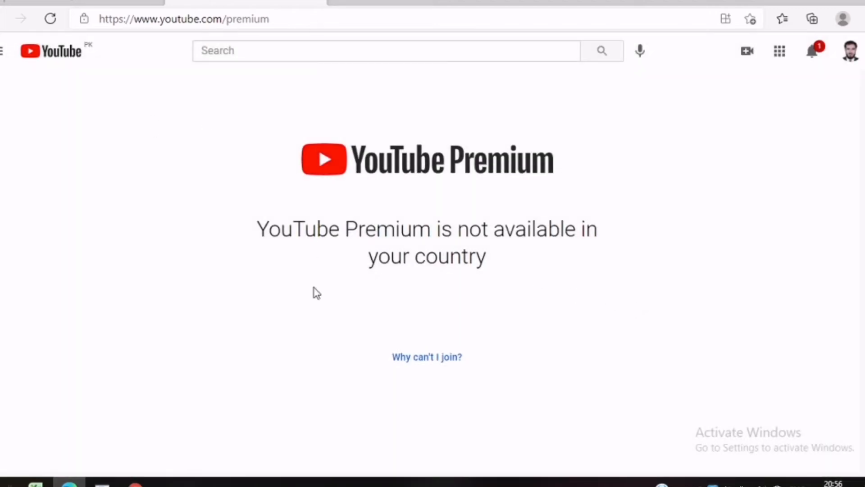
pyautogui.click(319, 4)
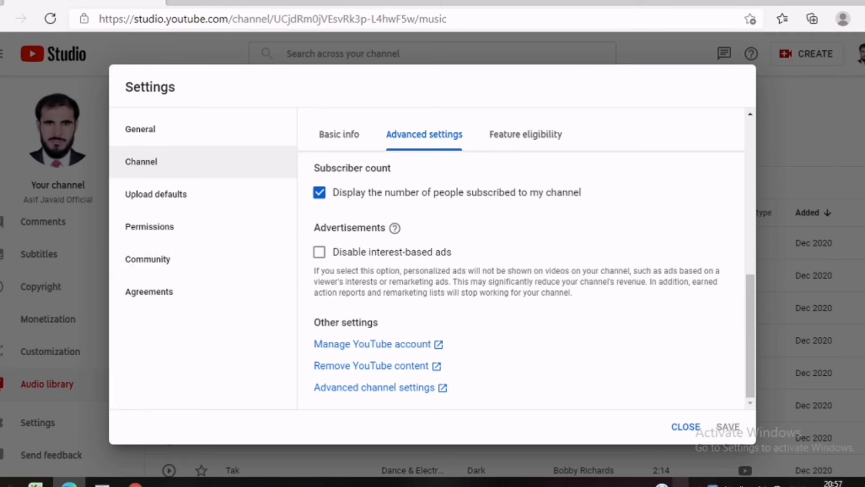
# - View the associated website option in the advanced channel settings page, close that page, and show the channel's feature eligibility
pyautogui.click(375, 393)
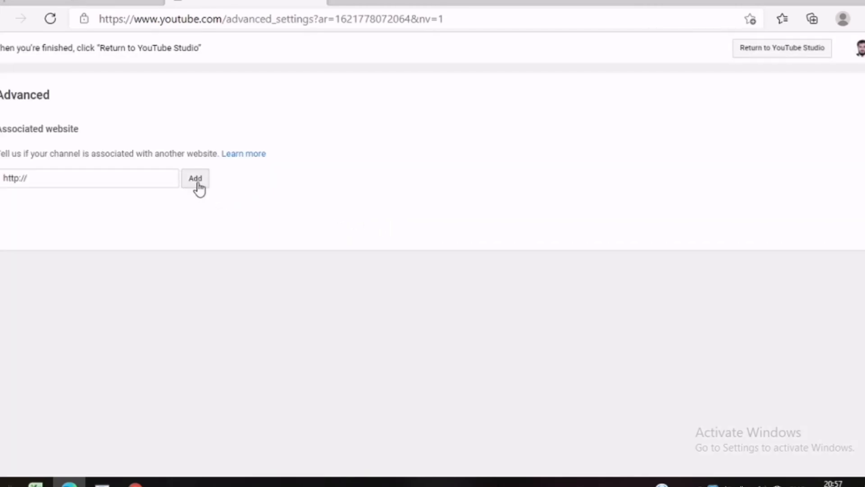
pyautogui.click(319, 2)
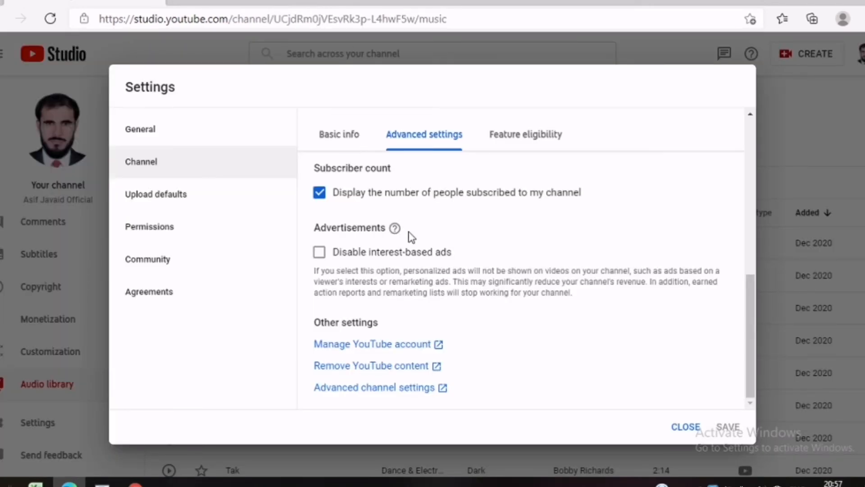
pyautogui.click(517, 142)
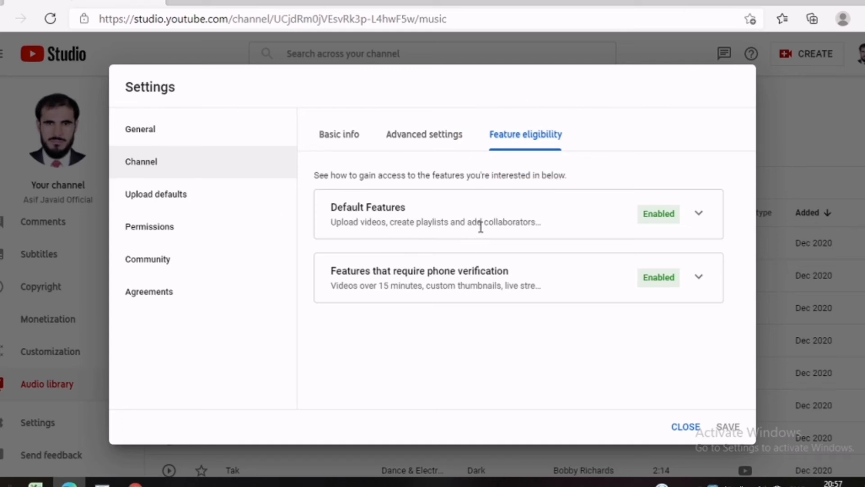
# - Examine the default features and the features requiring phone verification, and view the basic info of the upload defaults
pyautogui.click(699, 214)
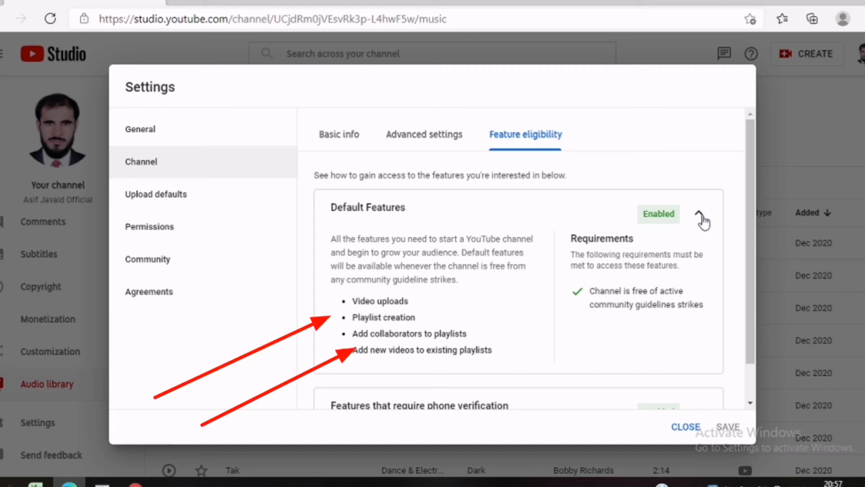
pyautogui.scroll(-1, 513, 264)
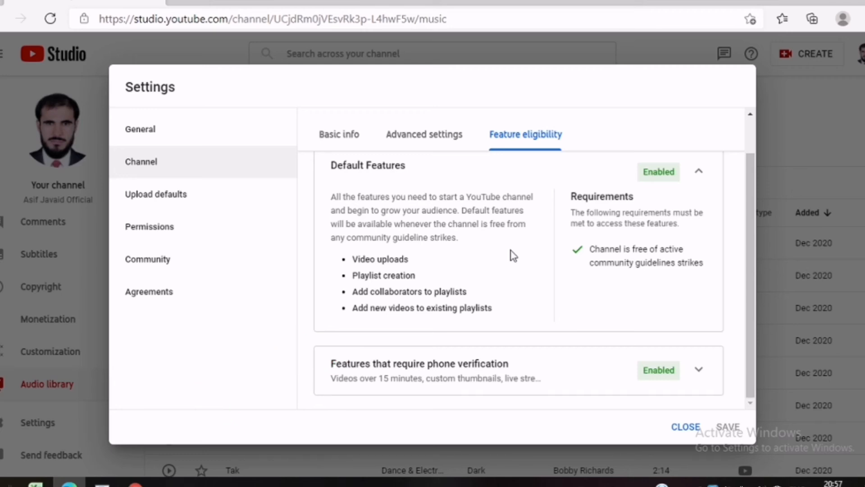
pyautogui.click(698, 371)
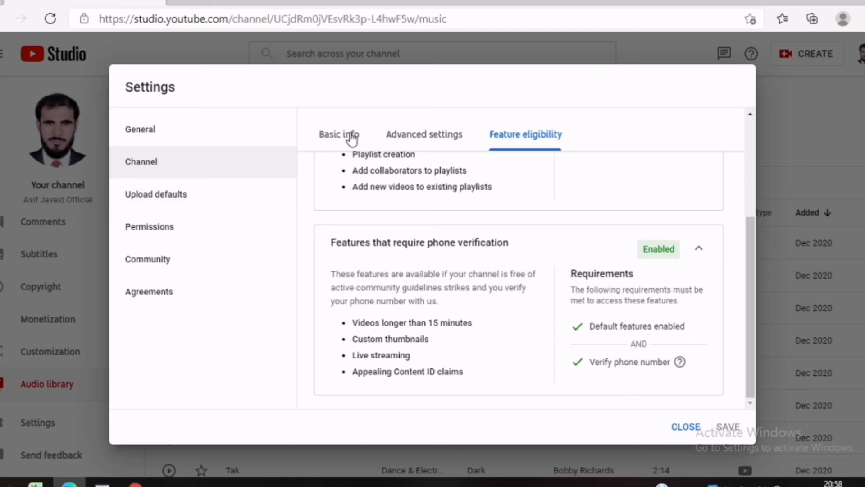
pyautogui.click(154, 198)
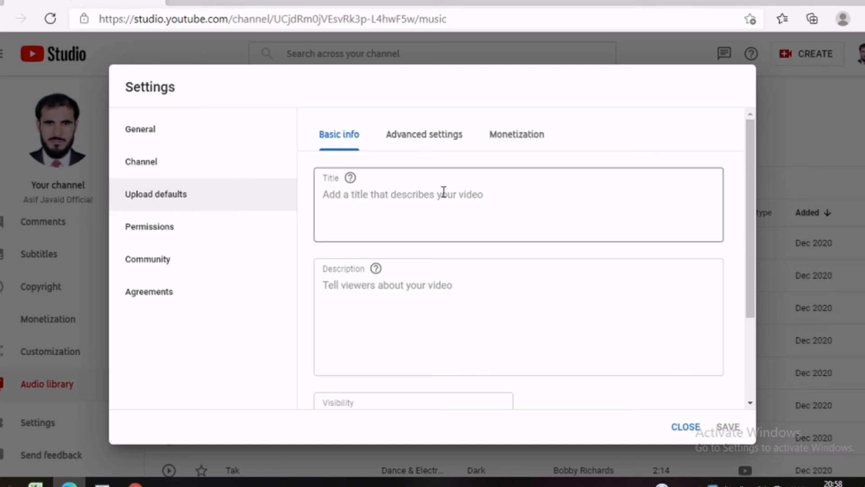
pyautogui.scroll(-3, 445, 188)
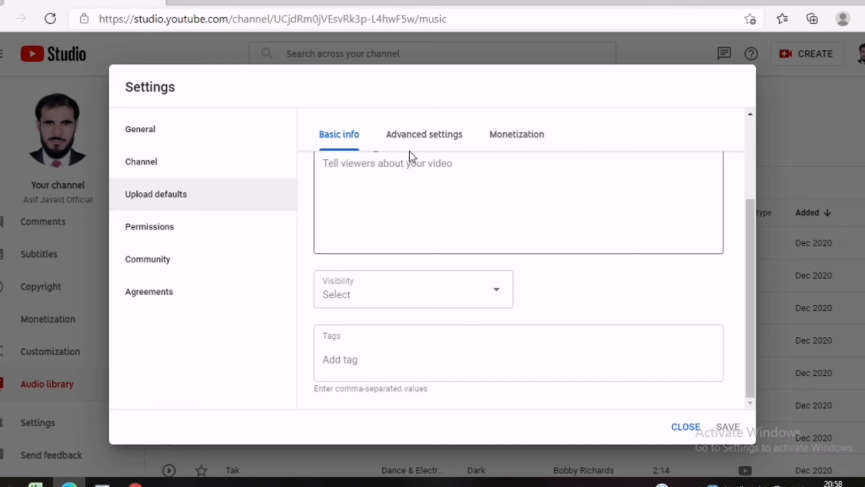
# - Set the video language to Urdu in the advanced upload defaults
pyautogui.click(425, 138)
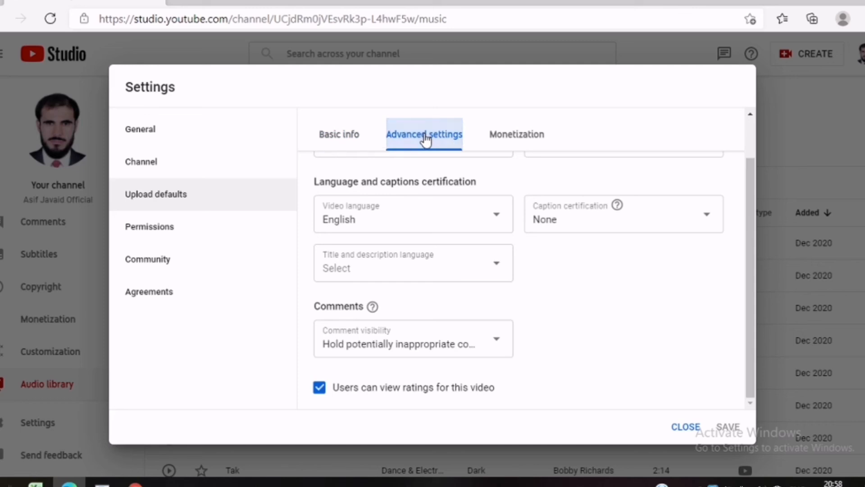
pyautogui.click(422, 222)
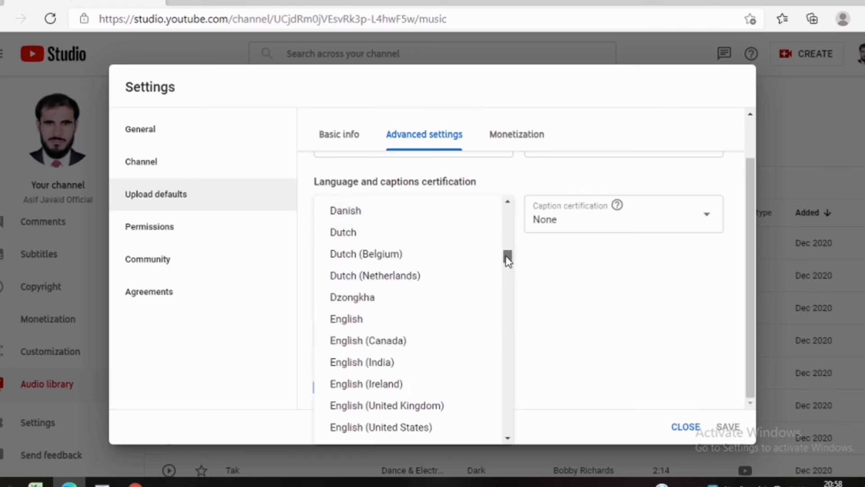
pyautogui.moveTo(506, 256); pyautogui.dragTo(507, 437)
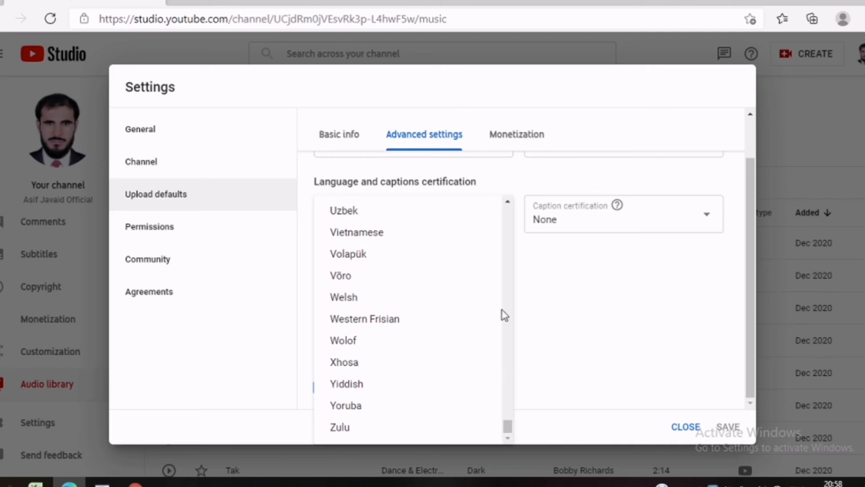
pyautogui.click(509, 217)
pyautogui.scroll(1, 509, 221)
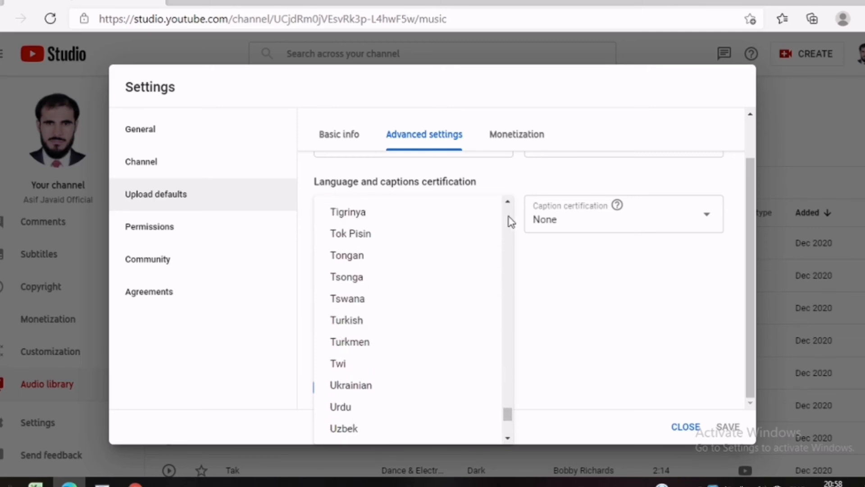
pyautogui.click(509, 217)
pyautogui.click(509, 217)
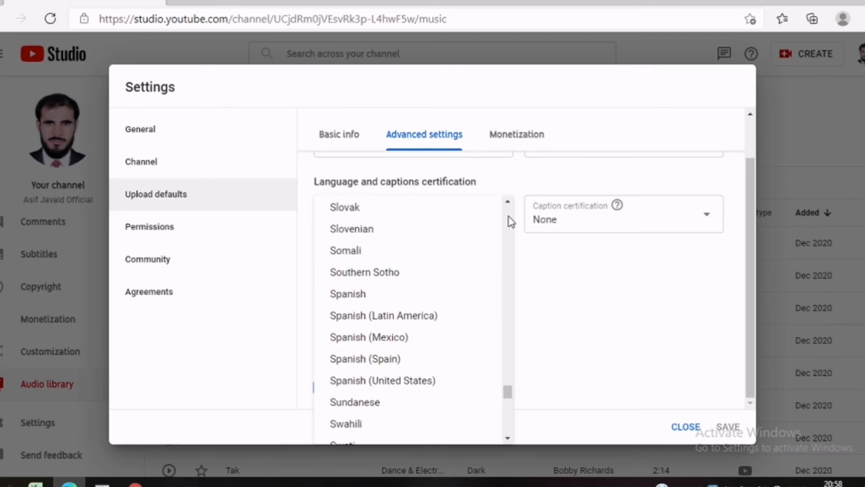
pyautogui.click(508, 217)
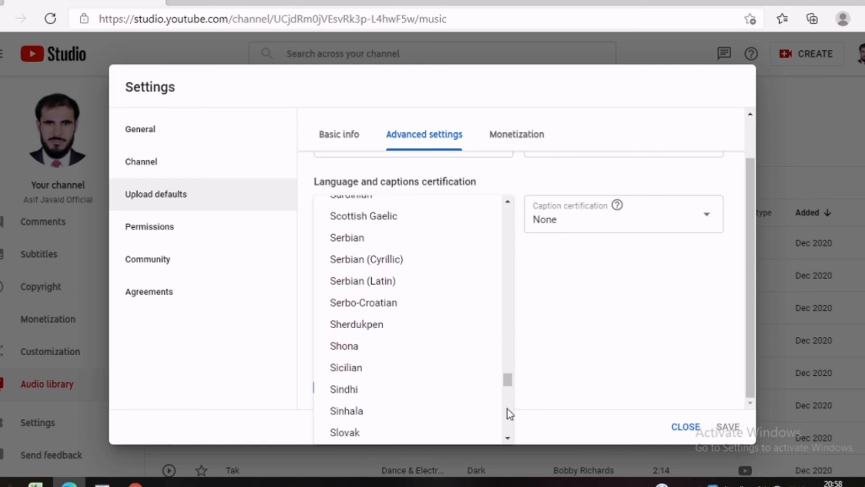
pyautogui.moveTo(507, 383); pyautogui.dragTo(507, 442)
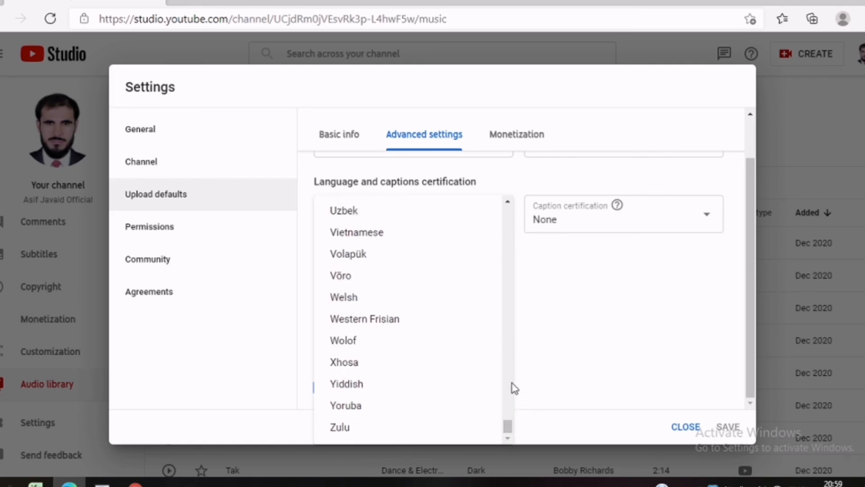
pyautogui.click(508, 252)
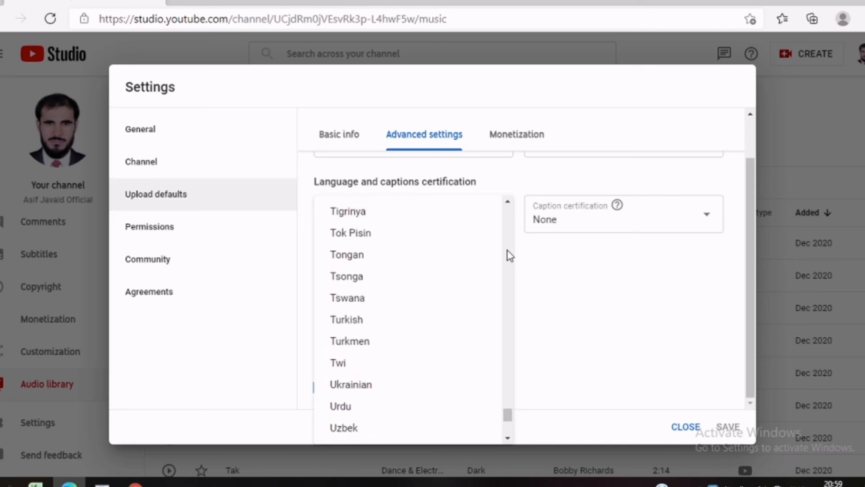
pyautogui.click(350, 407)
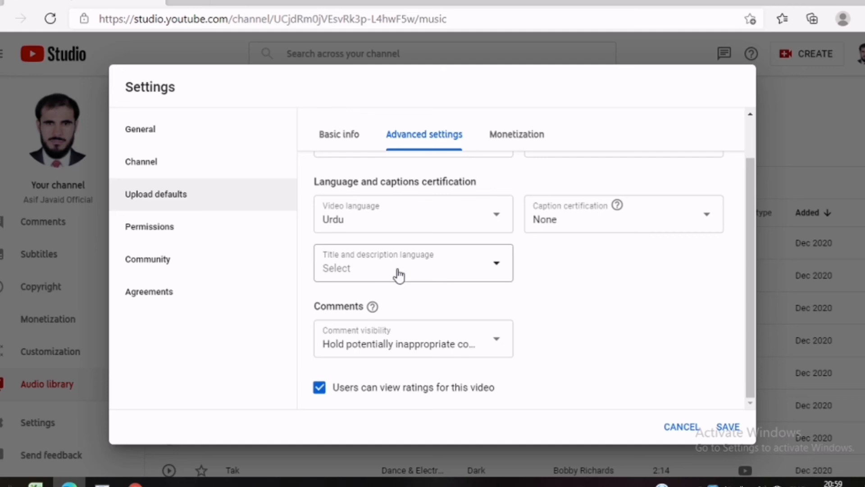
# - Choose None for the caption certification and set the title and description language to English (United Kingdom)
pyautogui.click(614, 225)
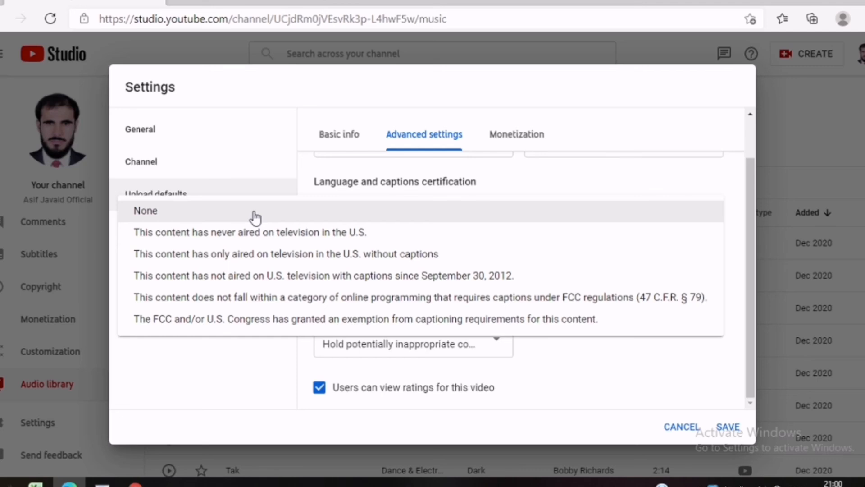
pyautogui.click(220, 219)
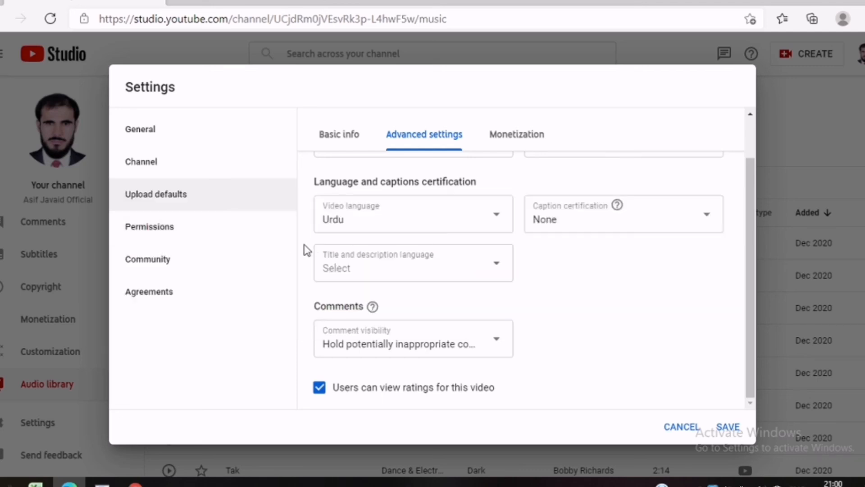
pyautogui.click(341, 275)
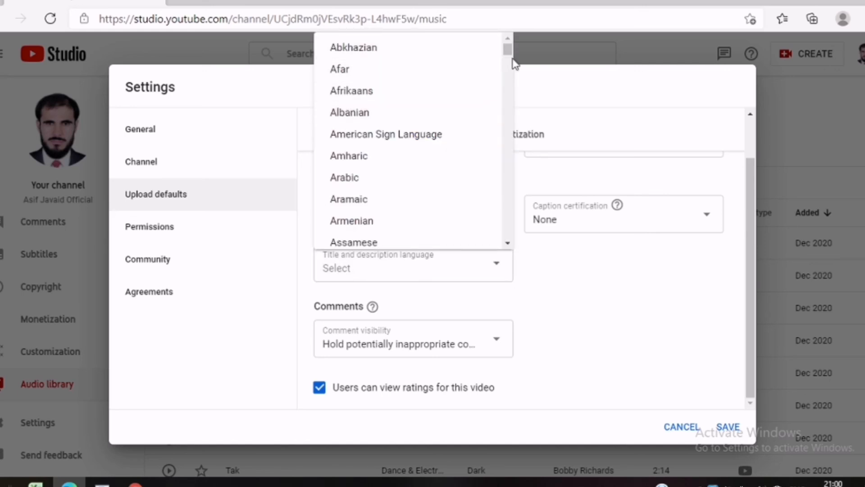
pyautogui.scroll(-10, 506, 199)
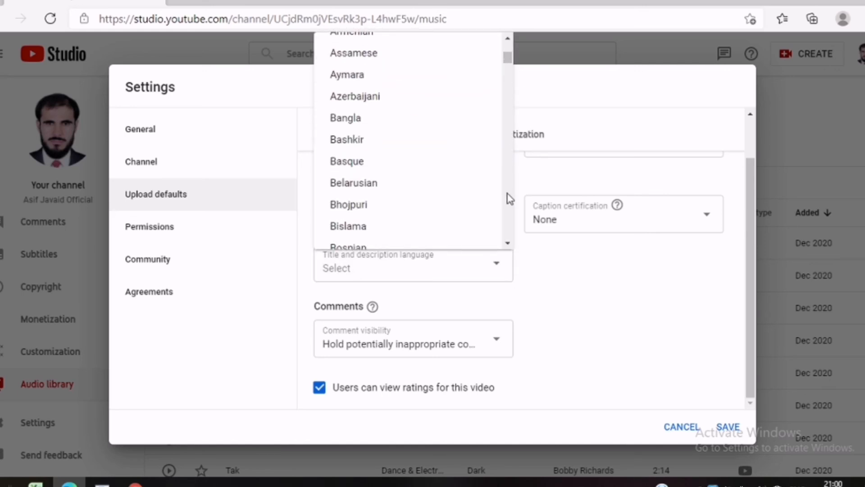
pyautogui.scroll(-15, 509, 199)
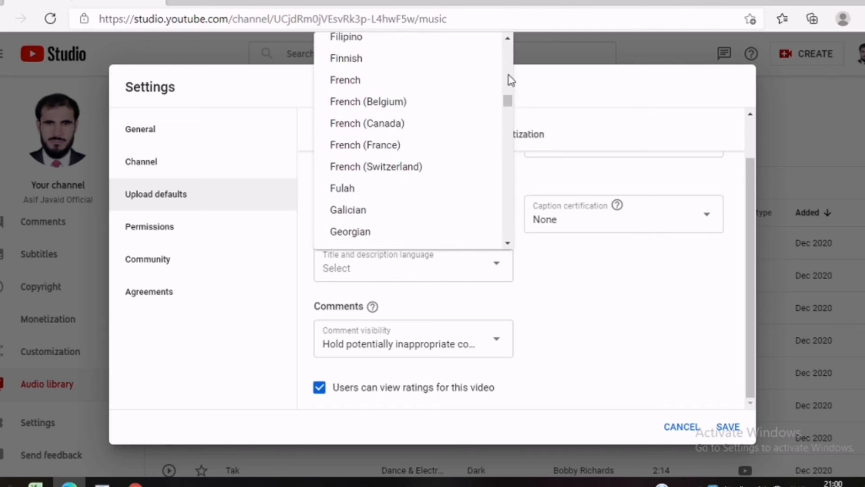
pyautogui.scroll(4, 507, 79)
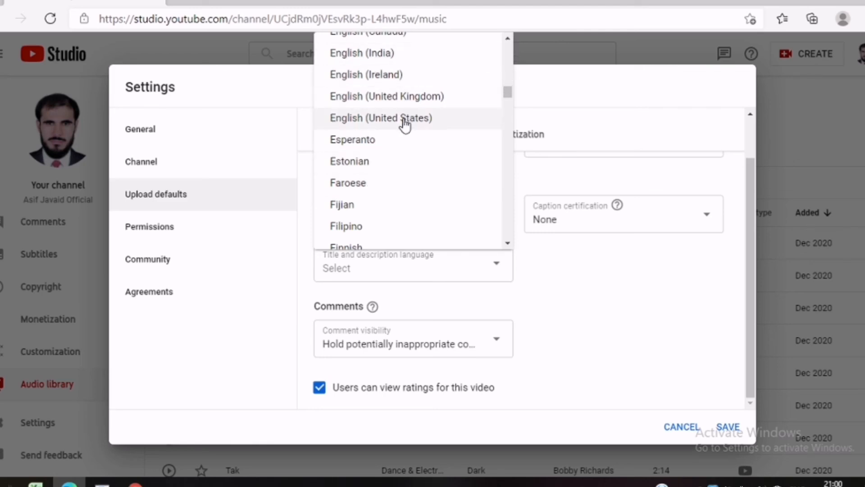
pyautogui.click(388, 96)
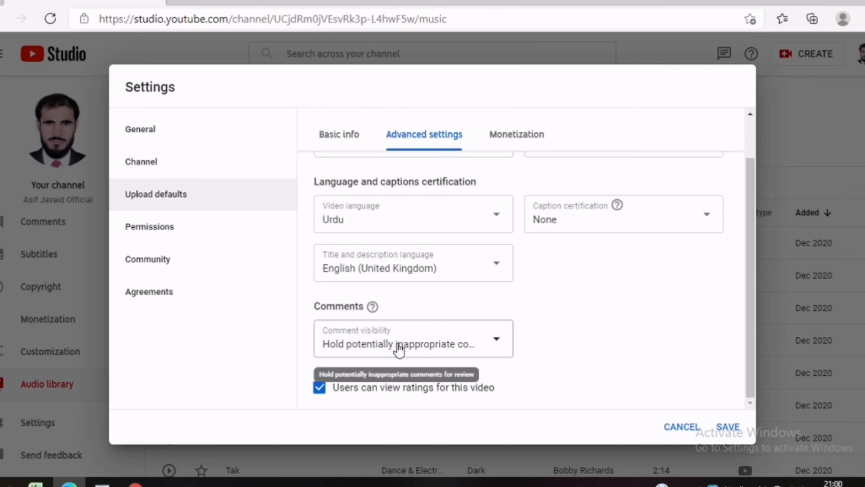
# - Set the default comment visibility to hold potentially inappropriate comments for review, and save the settings
pyautogui.click(476, 349)
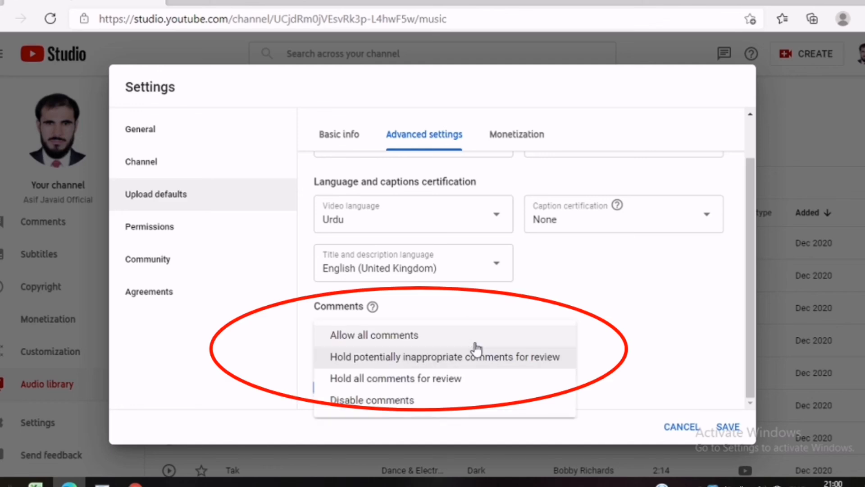
pyautogui.click(421, 358)
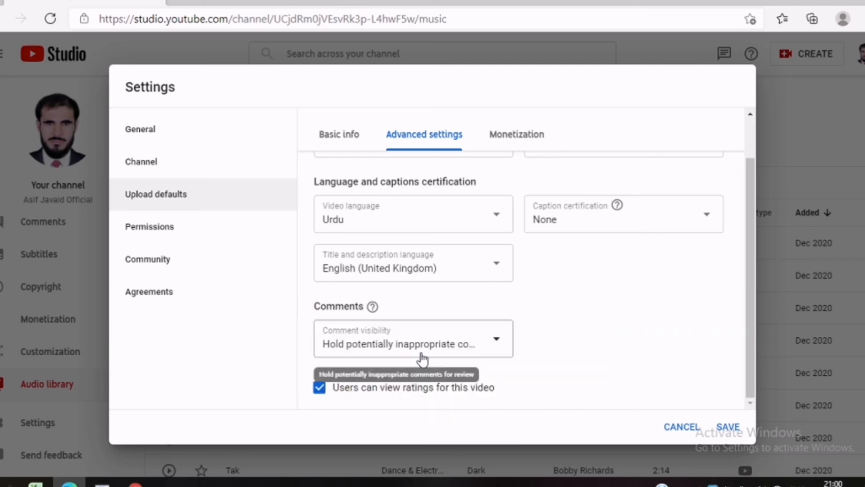
pyautogui.click(496, 345)
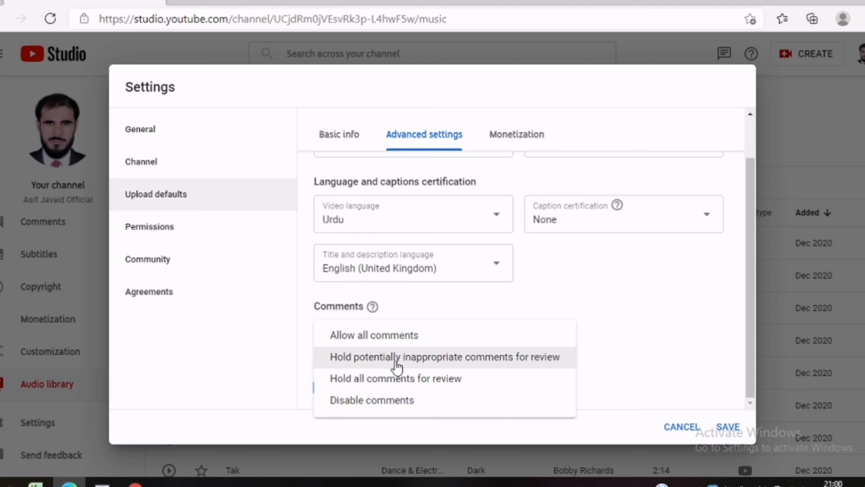
pyautogui.click(446, 358)
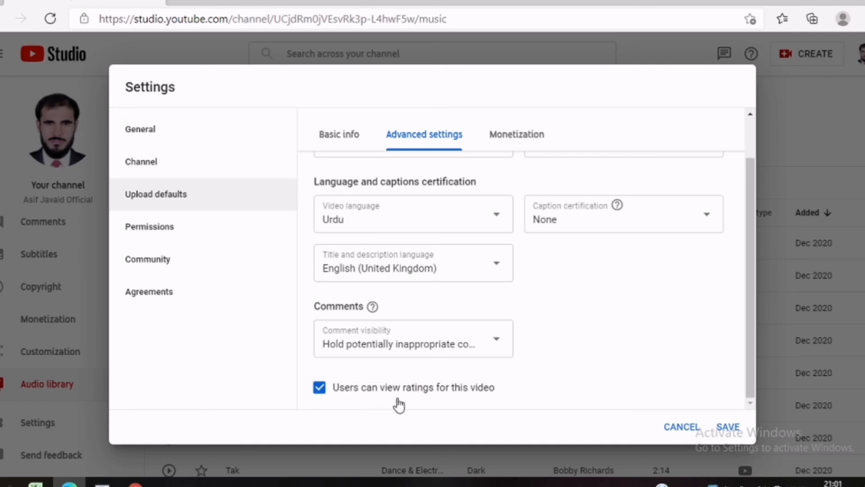
pyautogui.click(728, 427)
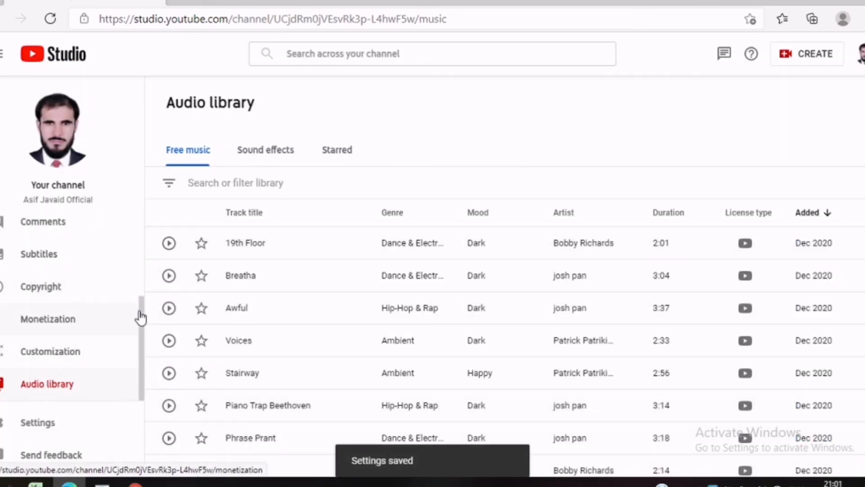
# - Reopen the settings and view the ad types and video ad locations in the monetization upload defaults
pyautogui.click(46, 425)
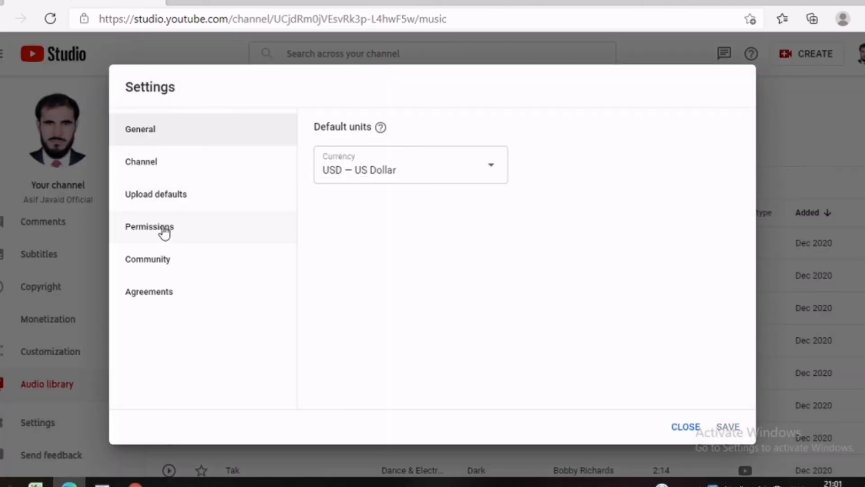
pyautogui.click(170, 204)
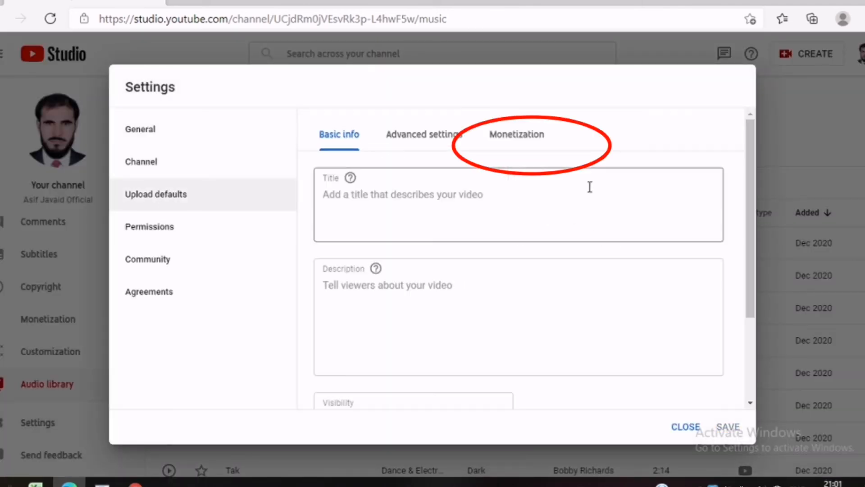
pyautogui.click(442, 139)
pyautogui.click(512, 142)
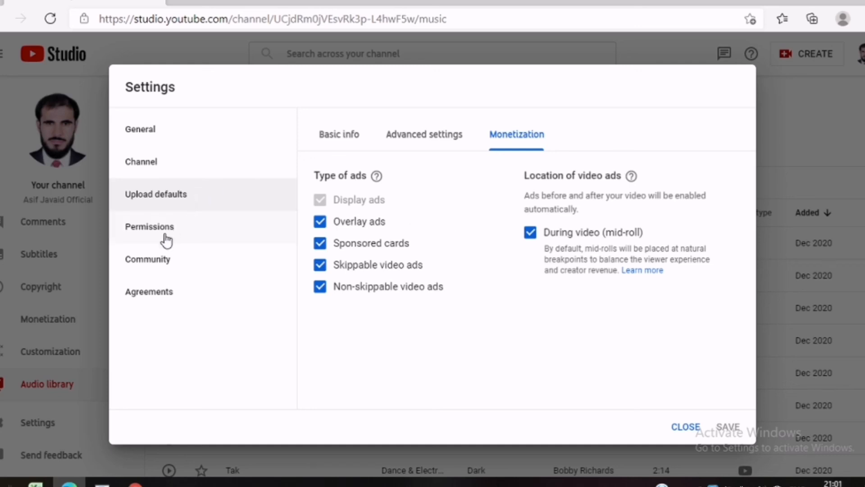
# - Review the channel's permissions, the community automated filters including blocked words, and the agreements, closing the settings when done
pyautogui.click(150, 230)
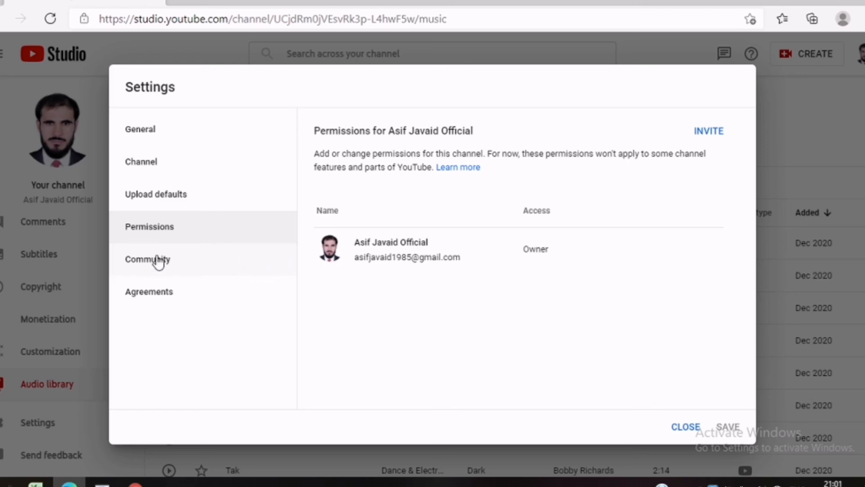
pyautogui.click(204, 266)
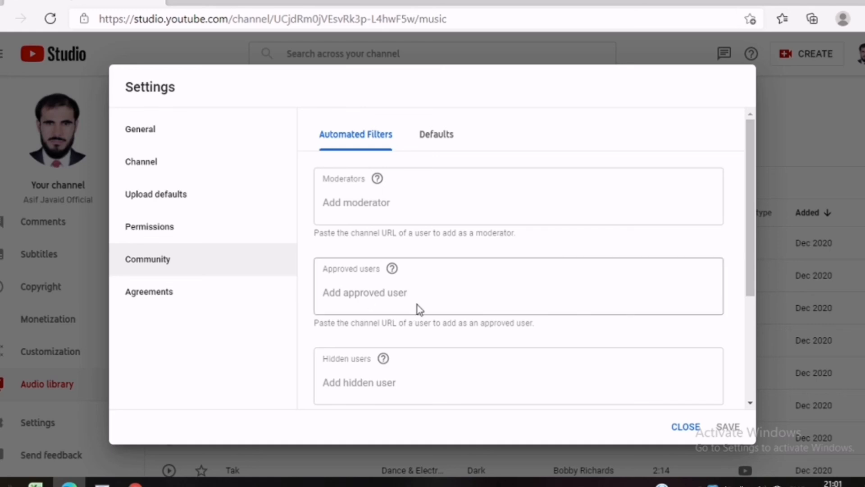
pyautogui.scroll(-4, 417, 305)
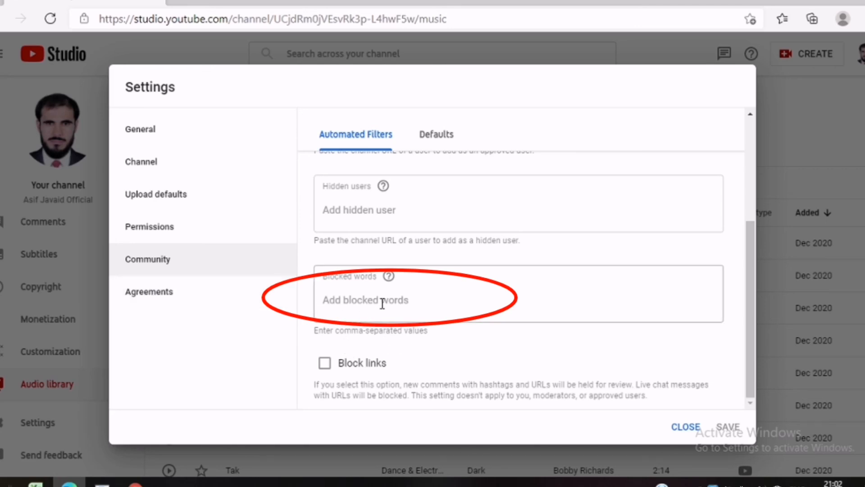
pyautogui.click(158, 298)
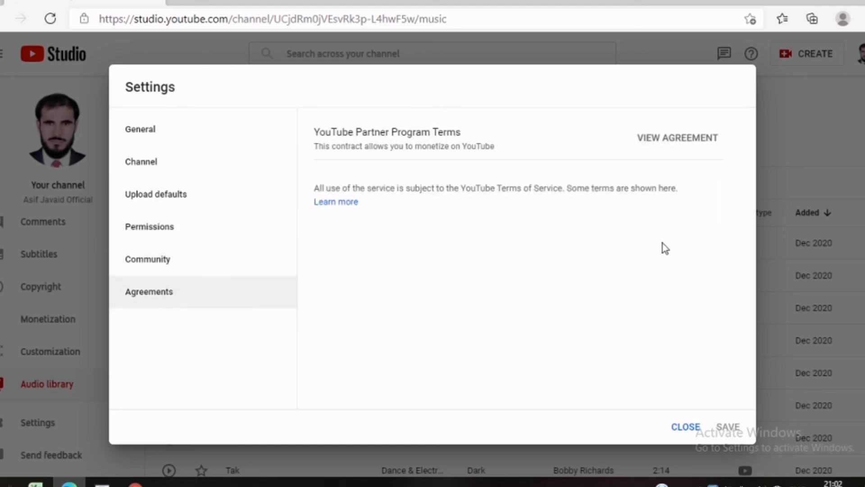
pyautogui.click(685, 428)
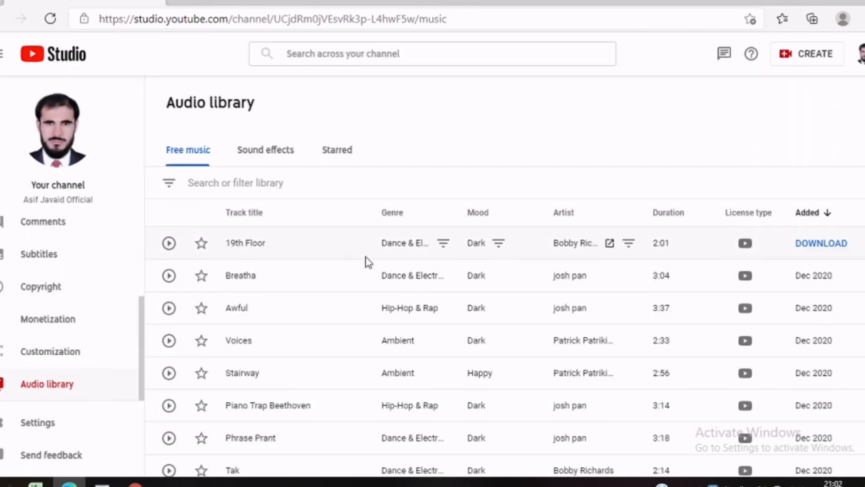